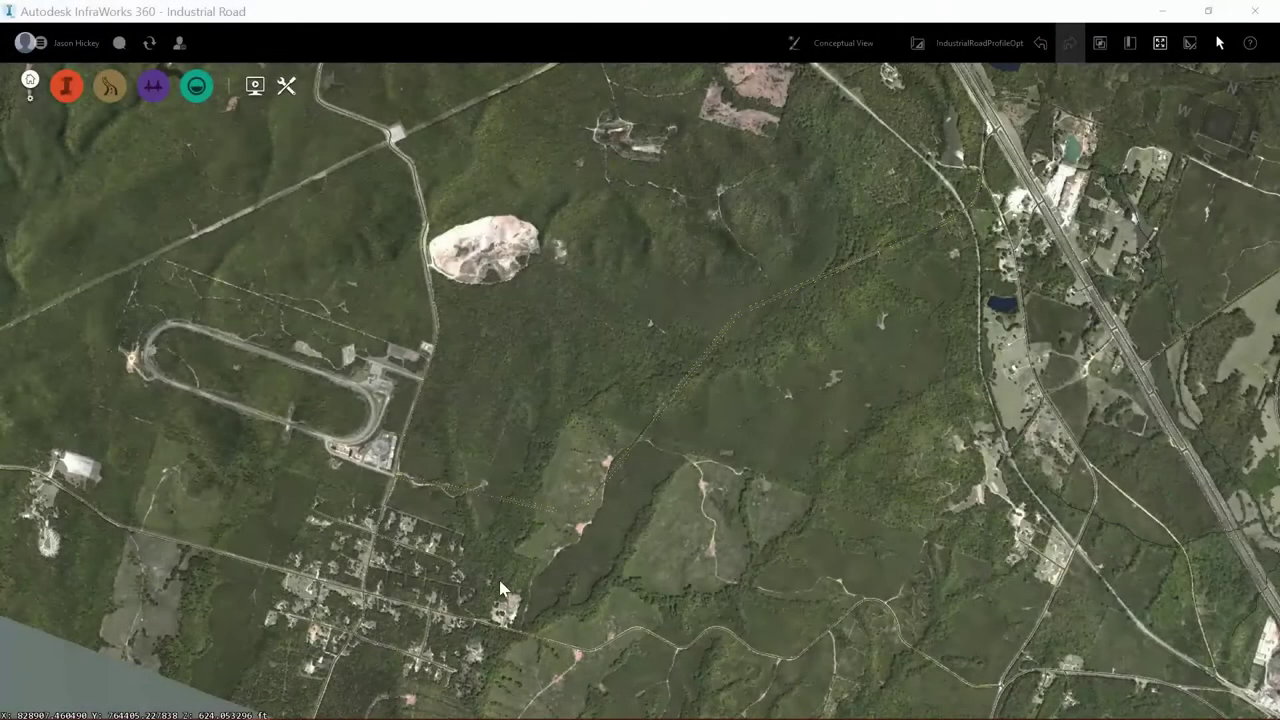
Create watersheds for the entire industrial design road, accepting the cloud-services prompt and the completion notice.
scroll(590, 565, up, 2)
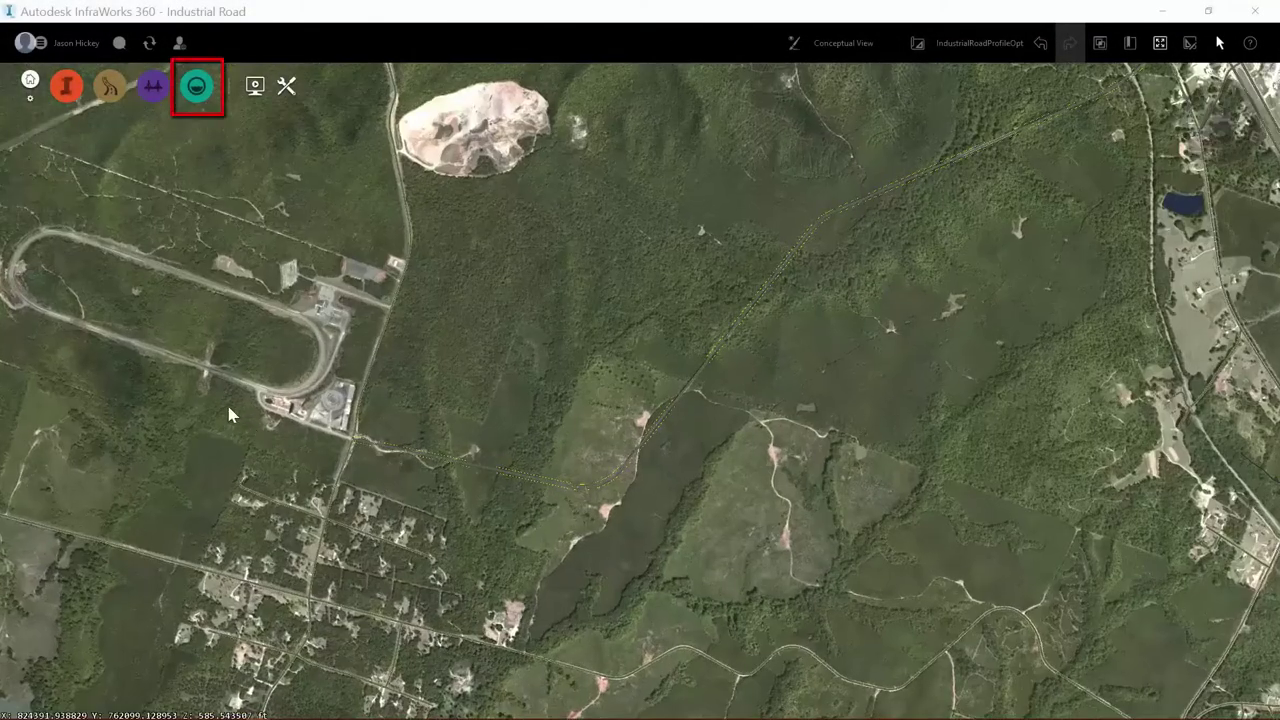
click(190, 92)
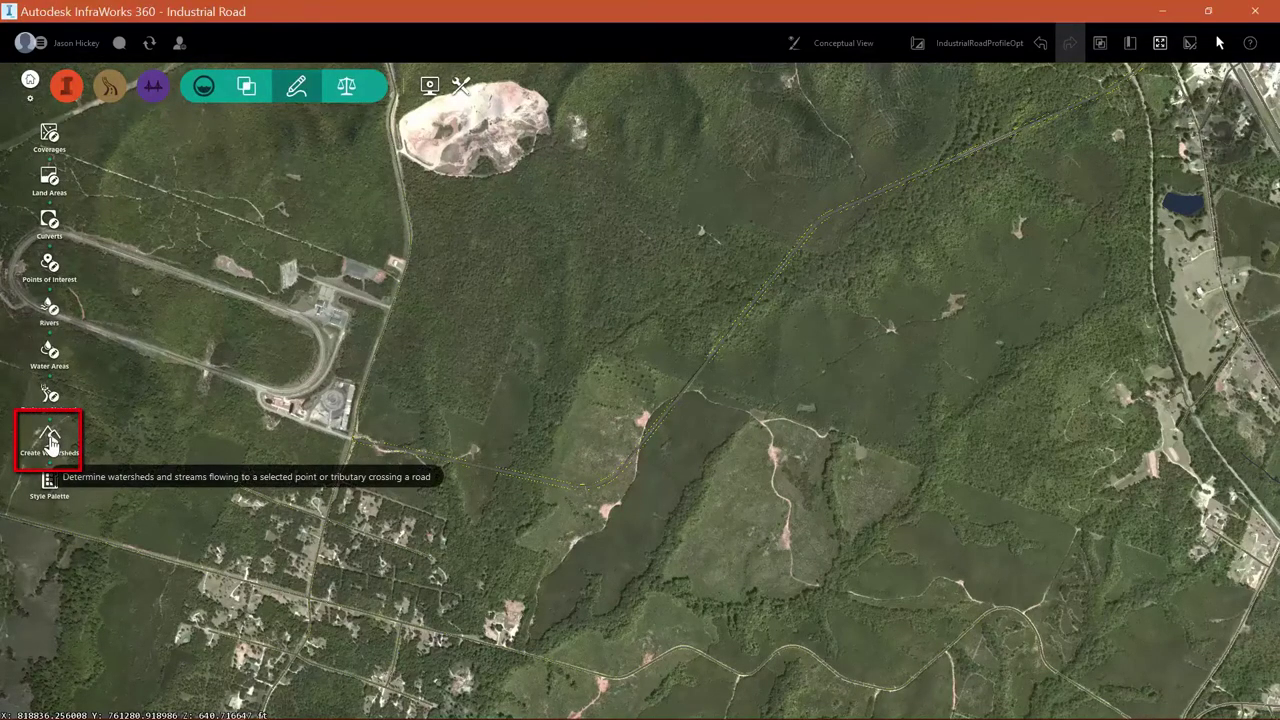
click(50, 440)
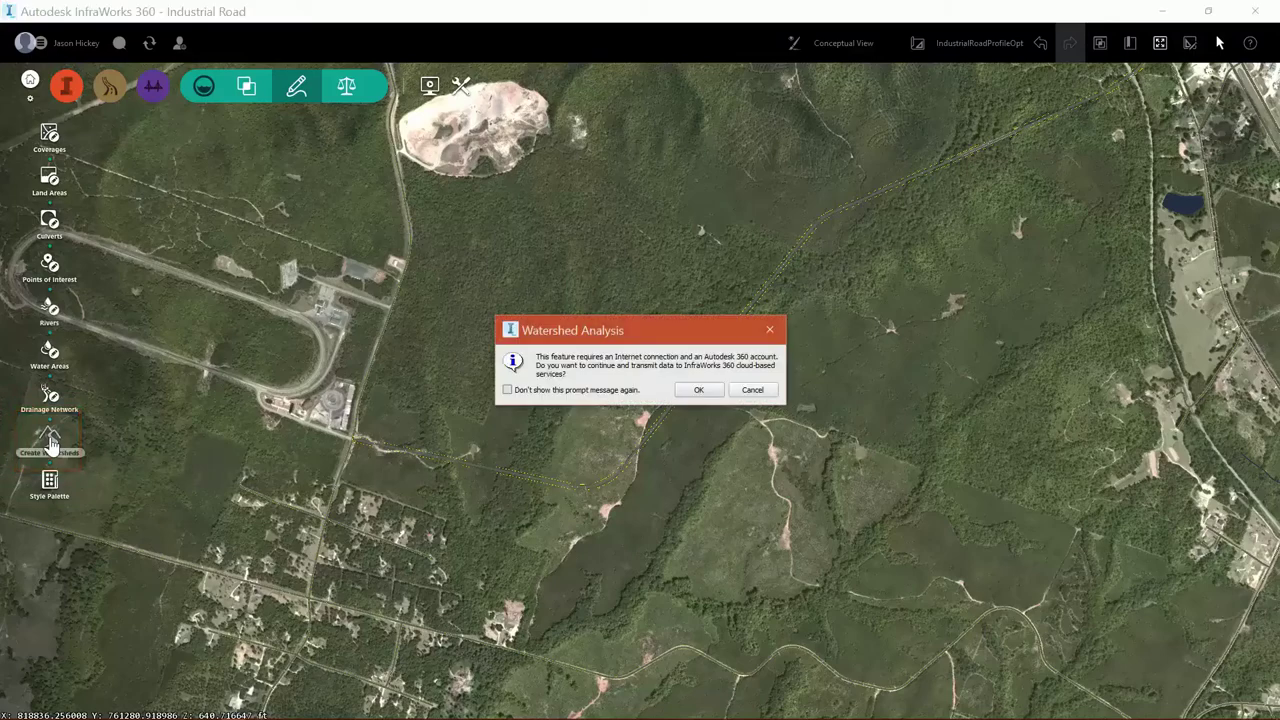
click(632, 390)
click(698, 390)
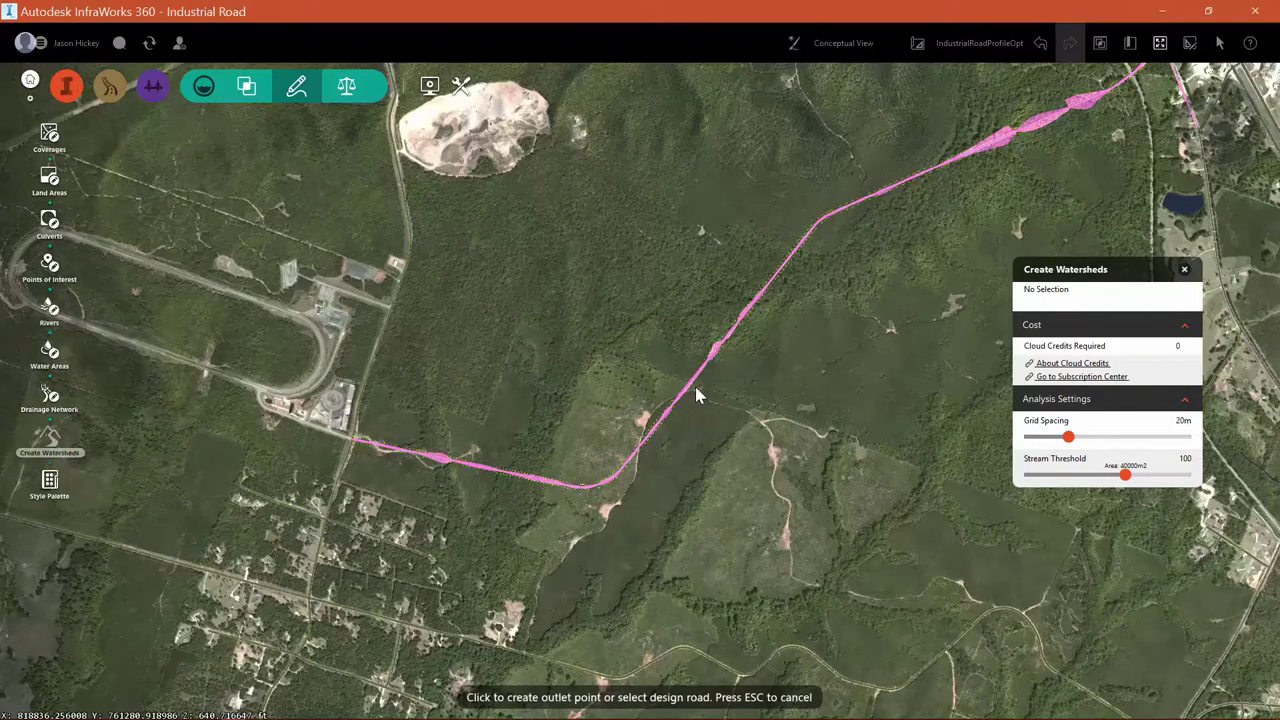
click(754, 310)
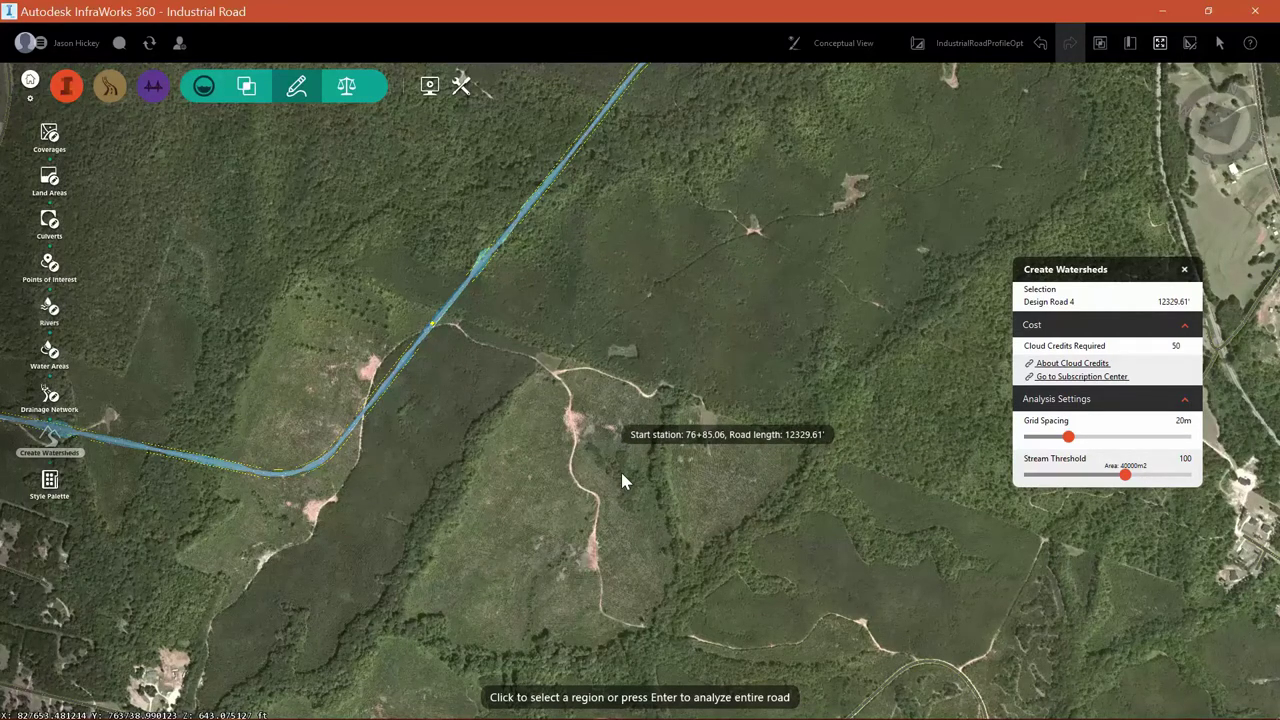
key(Return)
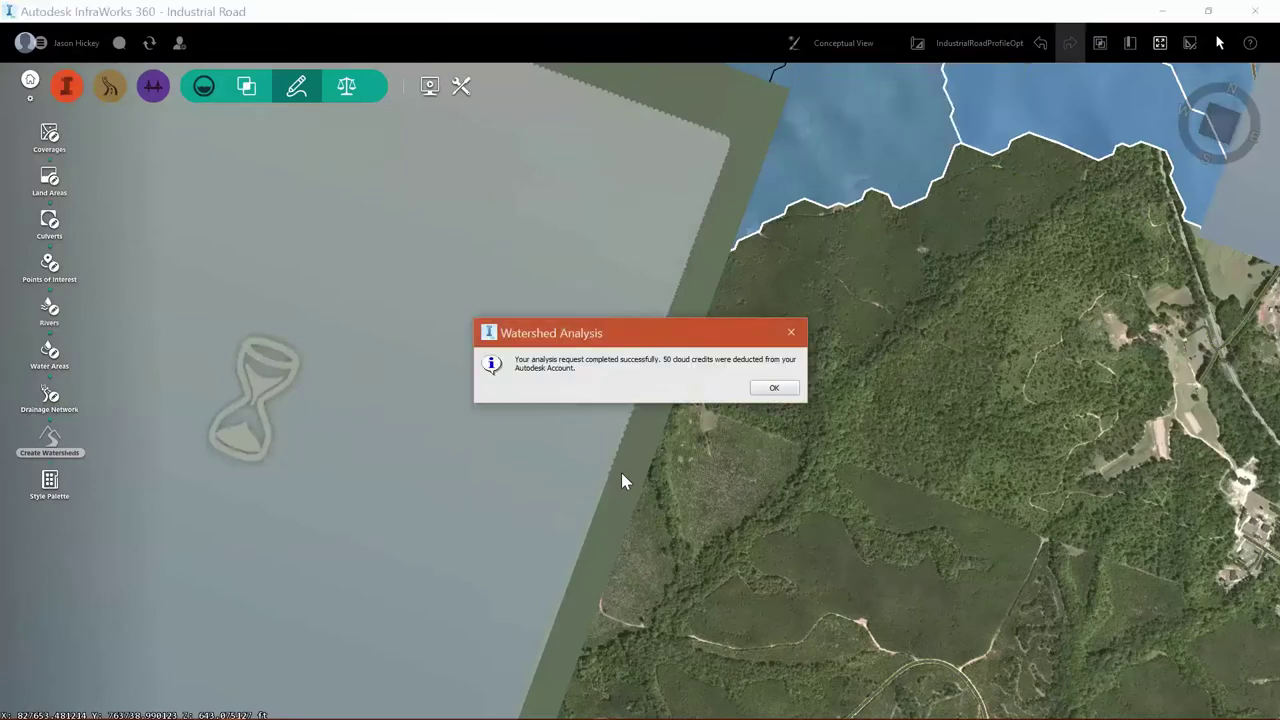
click(775, 389)
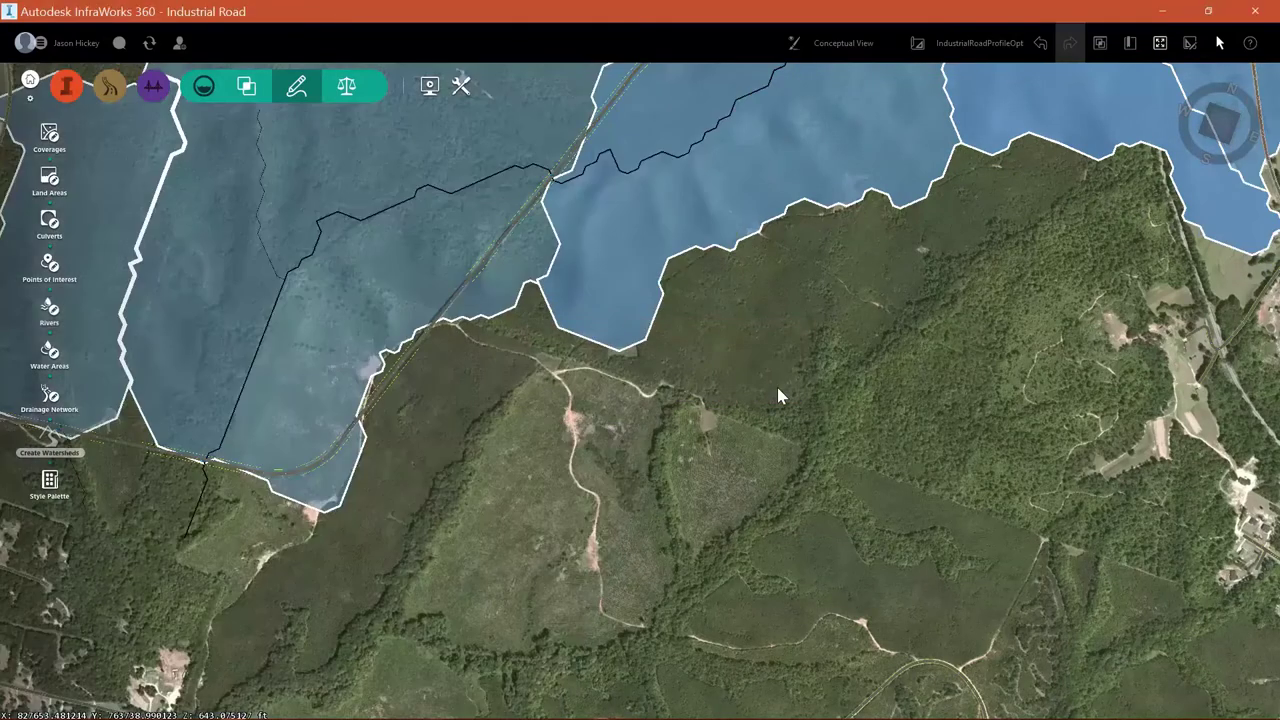
Examine the generated watersheds, streams and outlet points along the full length of the design road.
scroll(815, 385, down, 3)
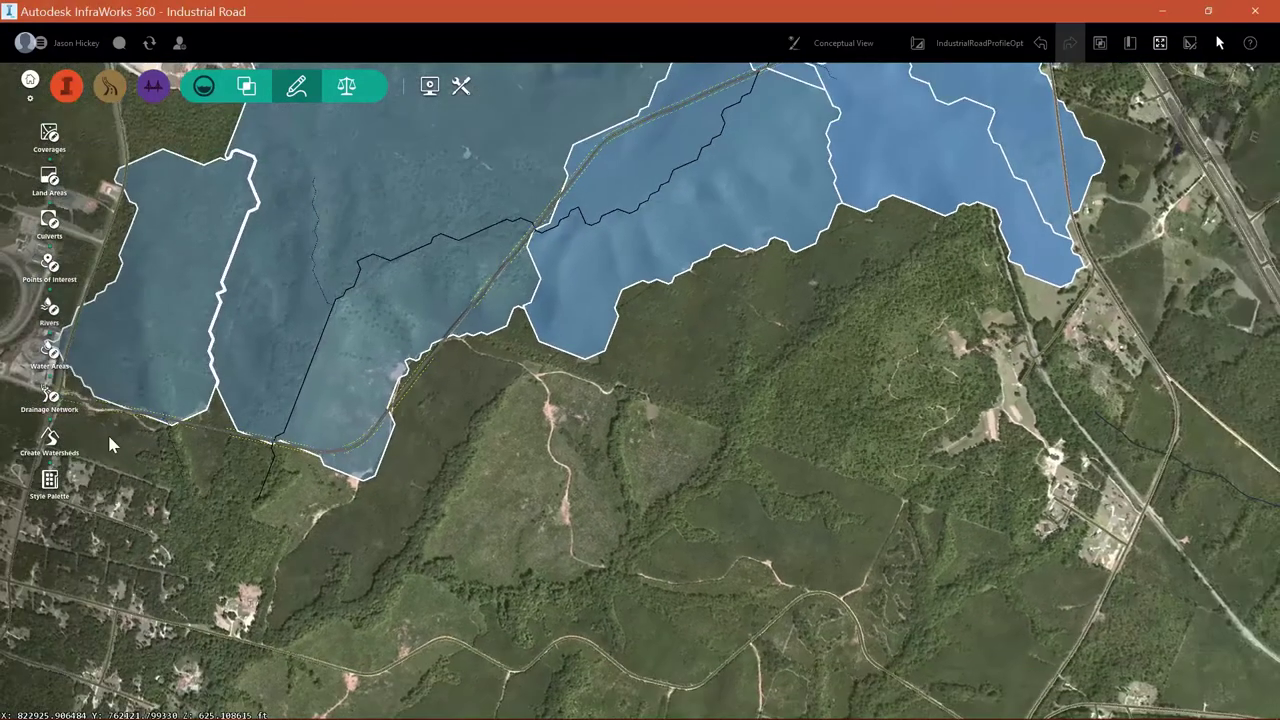
scroll(251, 491, up, 5)
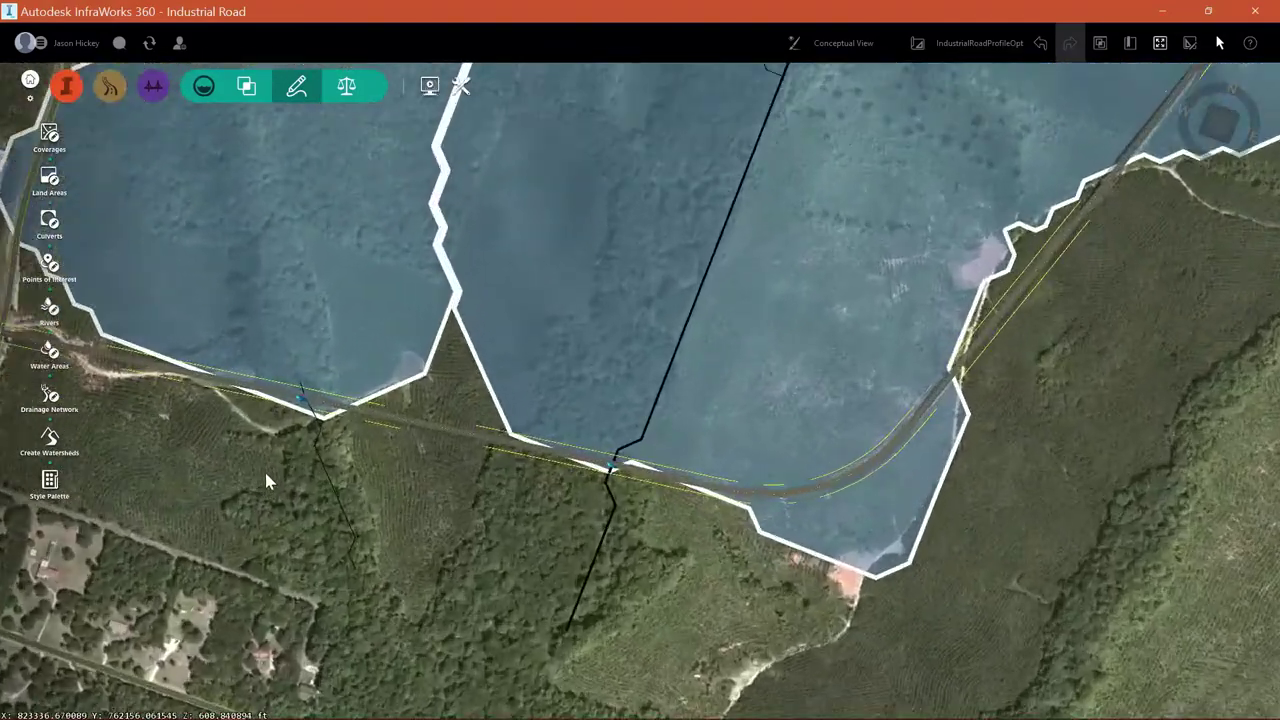
scroll(300, 460, up, 2)
scroll(330, 410, up, 3)
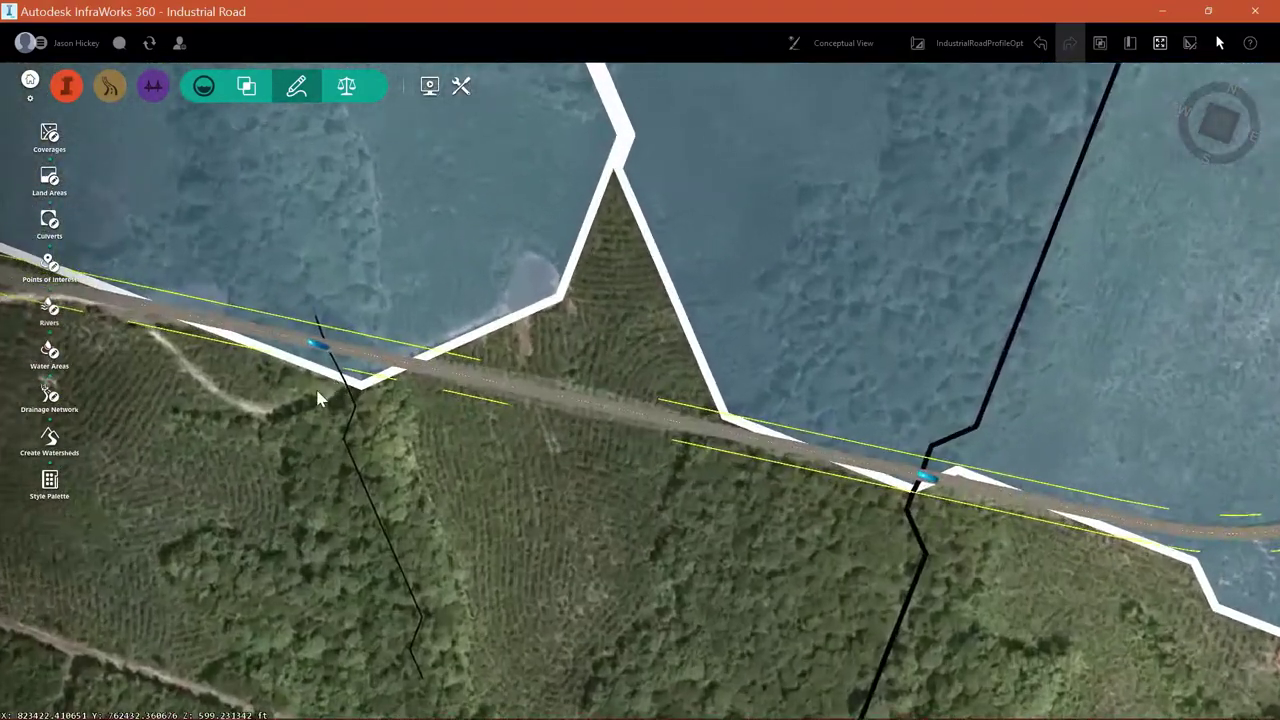
drag(340, 320, 360, 189)
scroll(330, 400, up, 2)
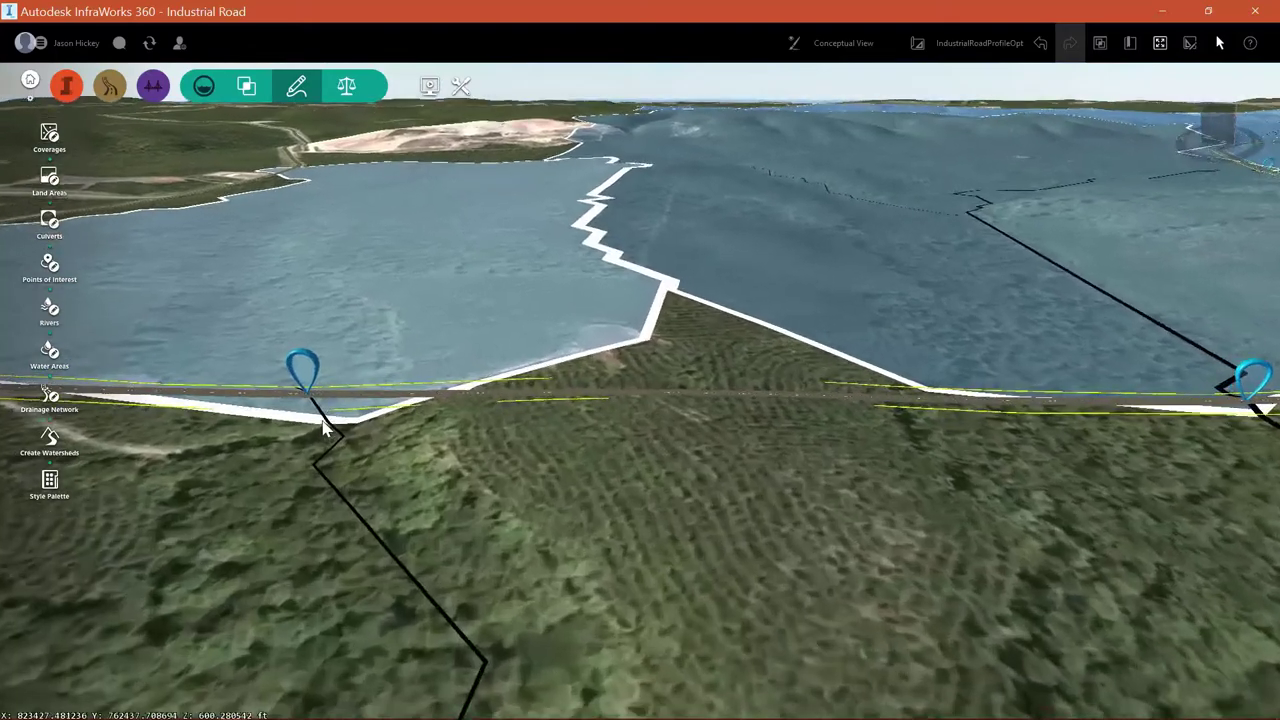
middle_drag(694, 486, 88, 458)
middle_drag(876, 491, 834, 491)
middle_drag(953, 475, 120, 484)
middle_drag(1100, 466, 750, 540)
drag(750, 540, 1163, 320)
middle_drag(1159, 320, 660, 482)
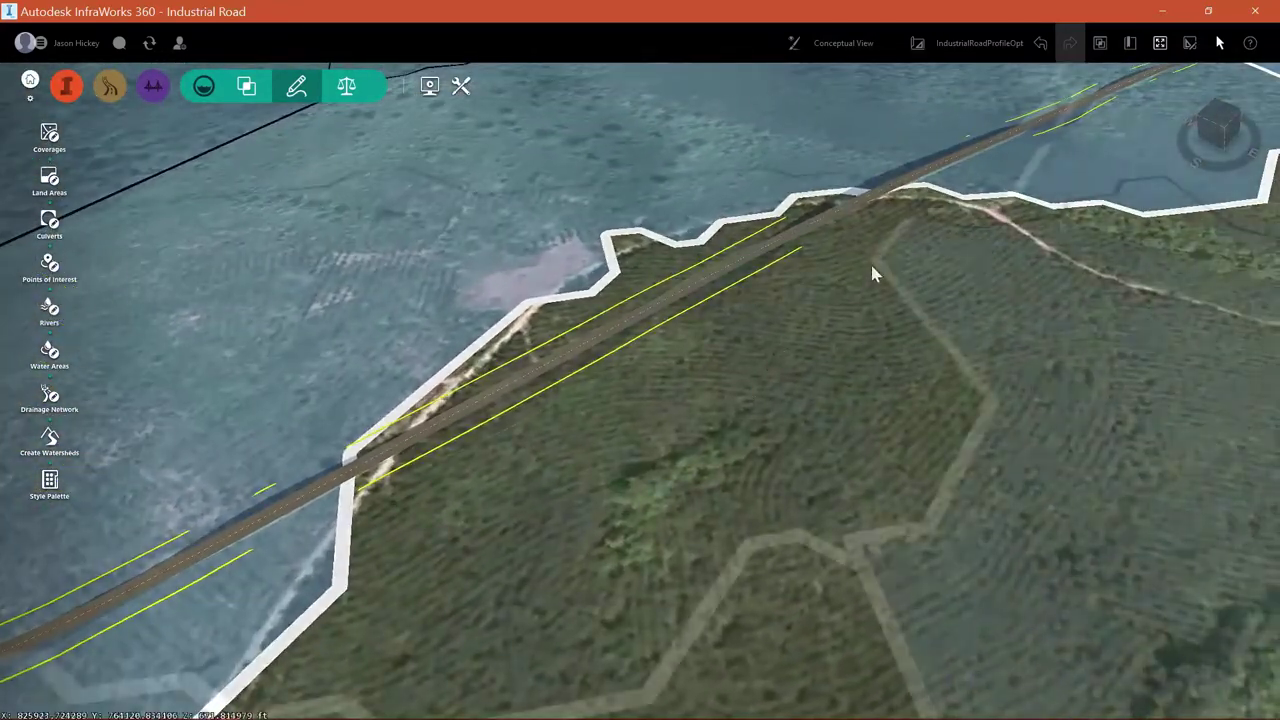
middle_drag(1075, 285, 723, 509)
middle_drag(986, 328, 490, 432)
middle_drag(1072, 200, 518, 329)
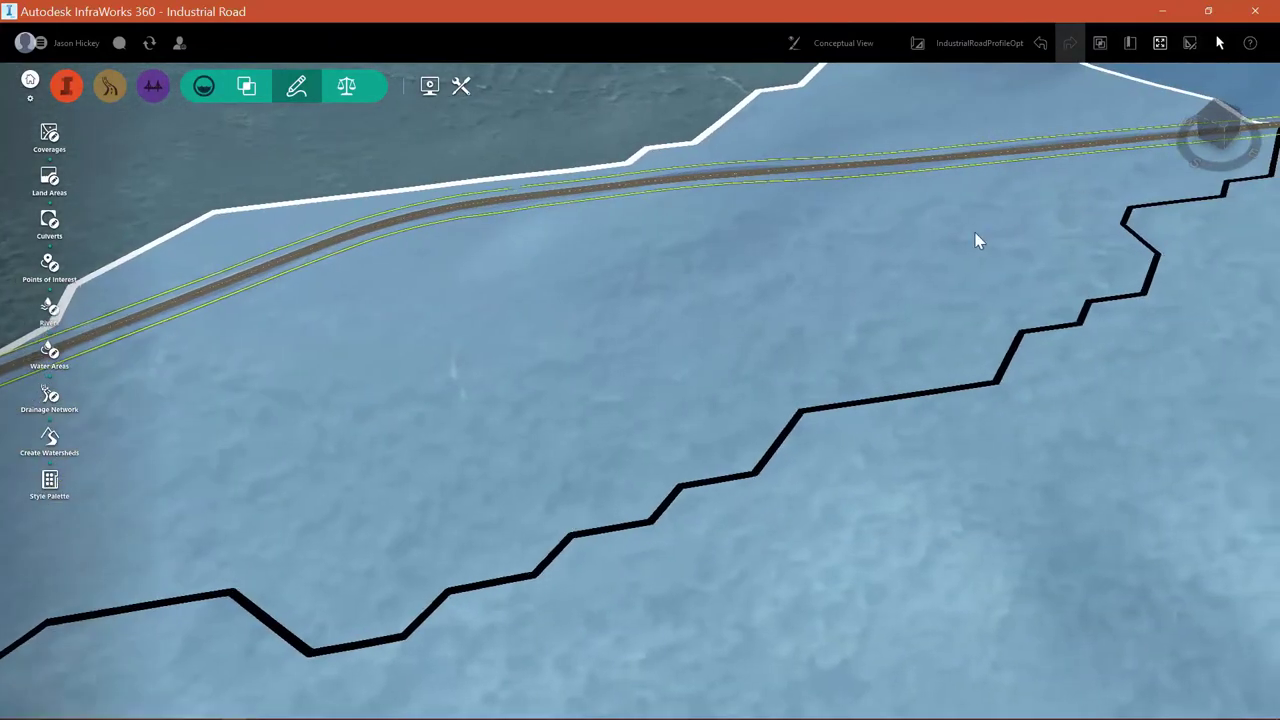
middle_drag(975, 235, 429, 340)
middle_drag(1129, 229, 597, 374)
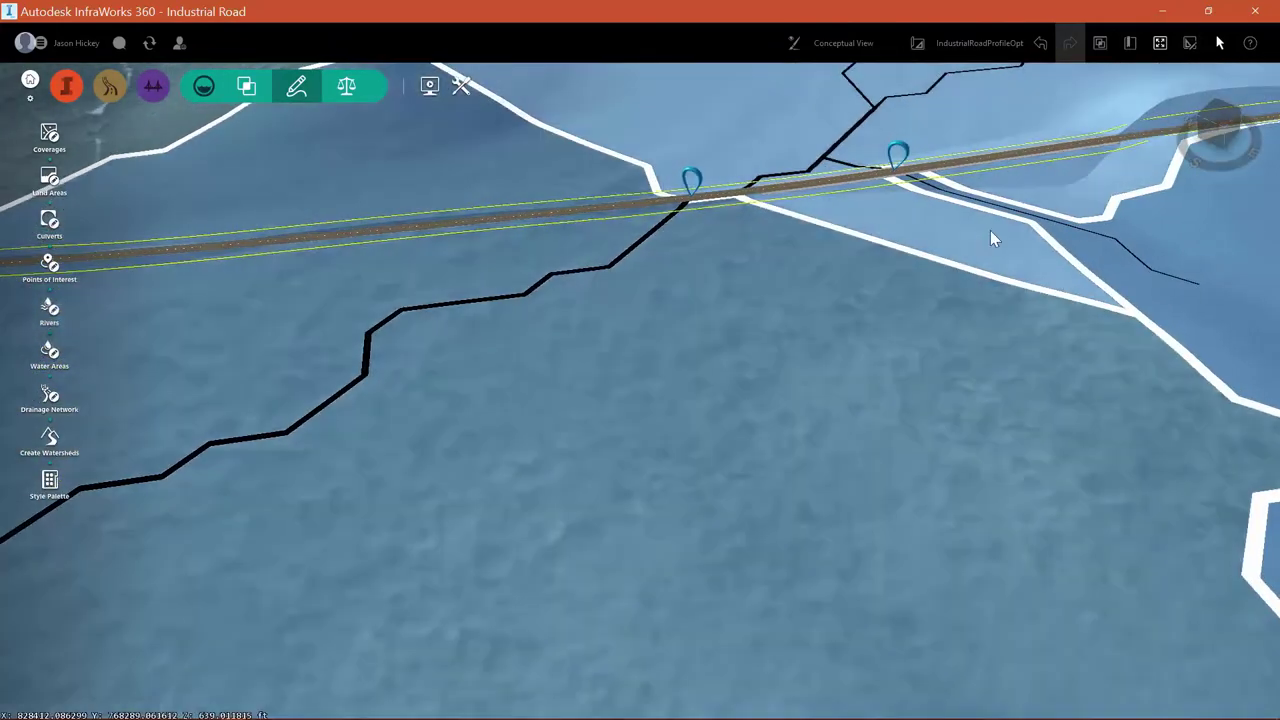
middle_drag(990, 234, 751, 341)
scroll(742, 352, down, 3)
scroll(750, 350, down, 5)
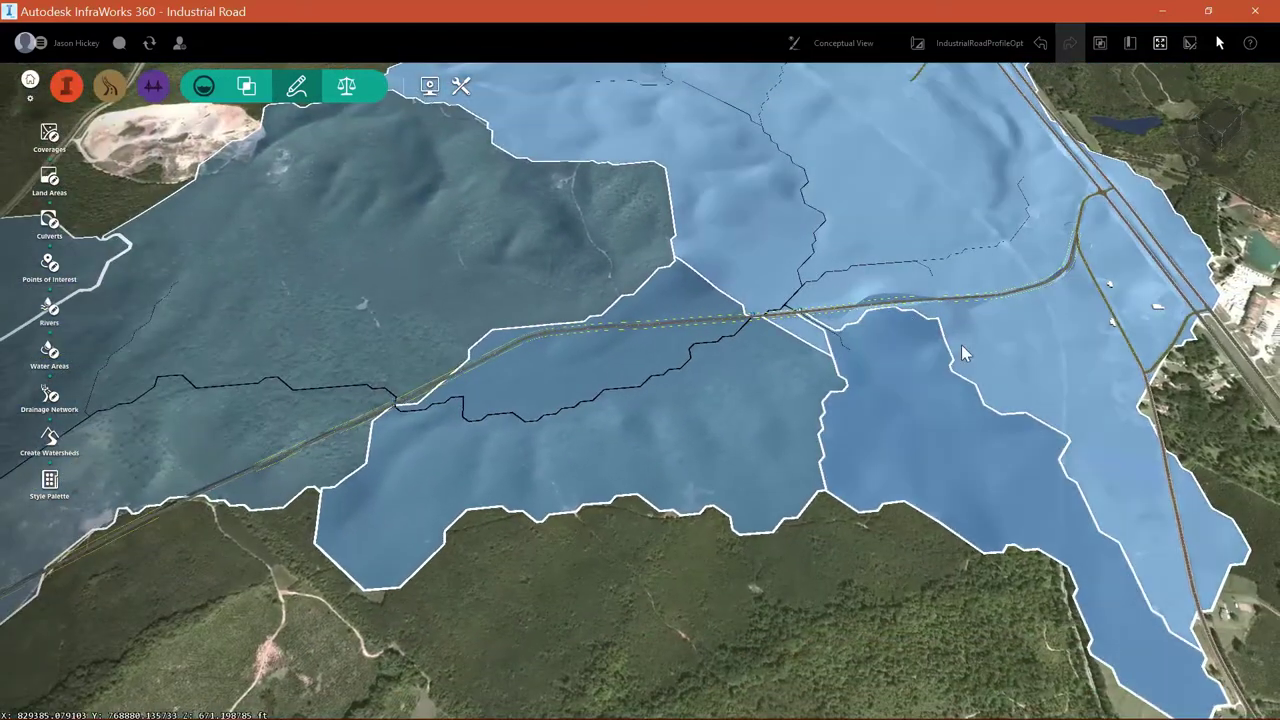
Review the details of the watershed and full properties of the outlet marker at the small side stream's road crossing.
scroll(815, 310, up, 3)
scroll(815, 310, up, 4)
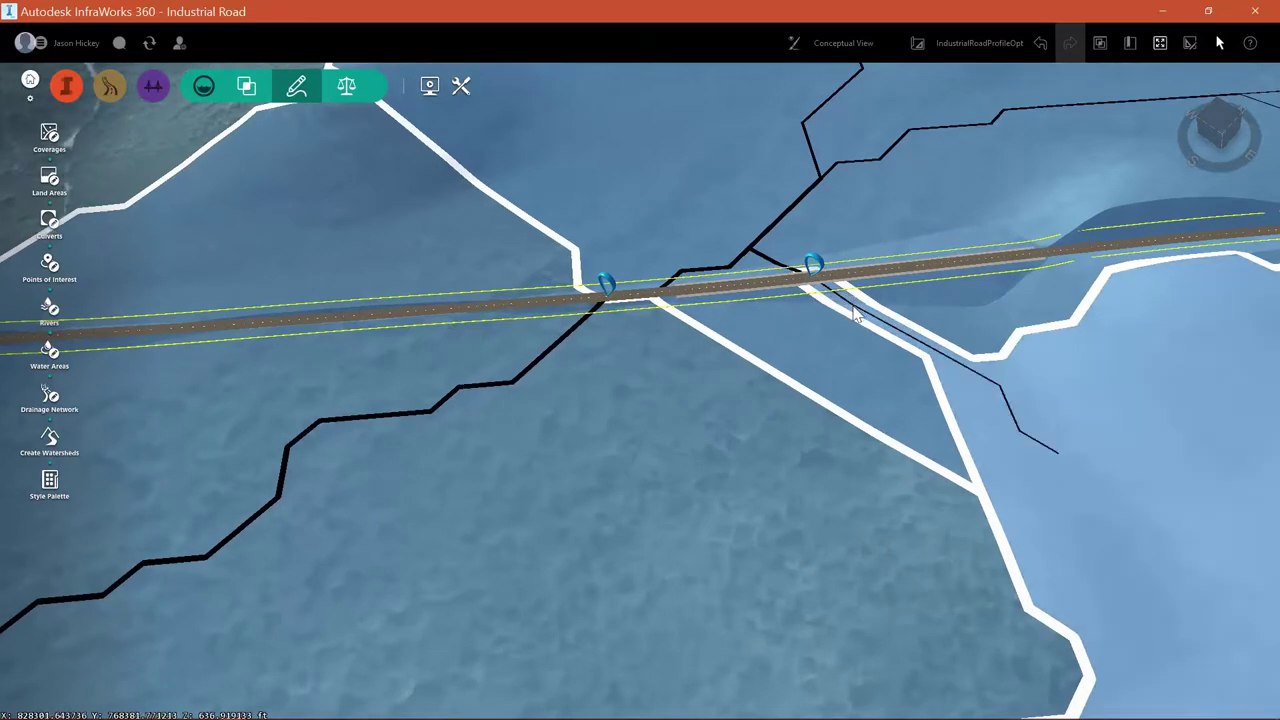
click(855, 316)
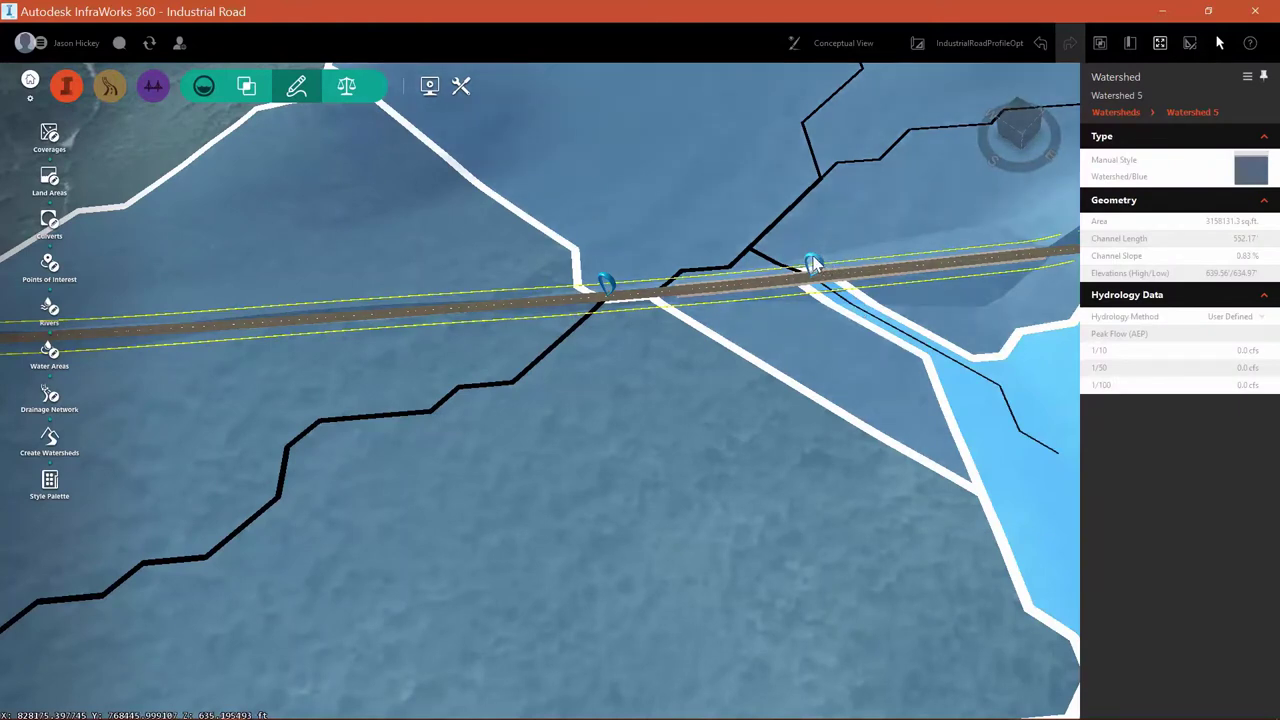
click(813, 263)
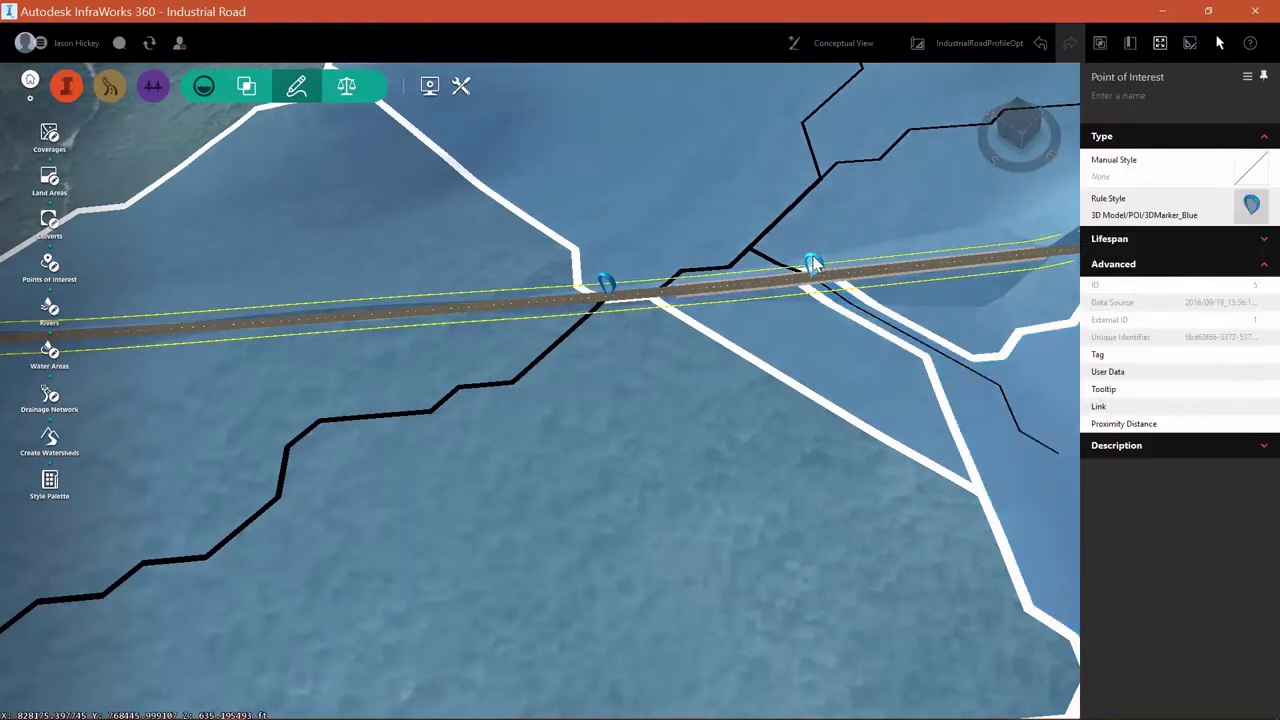
right_click(813, 263)
click(838, 395)
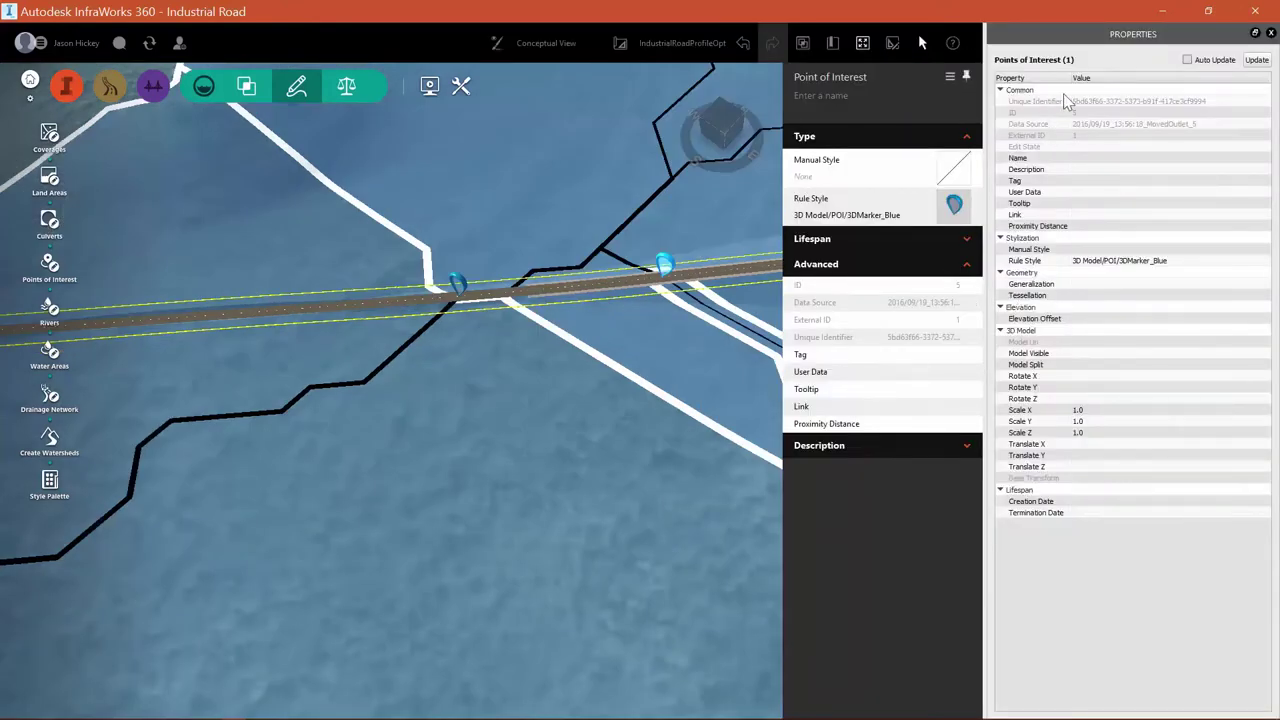
click(1272, 34)
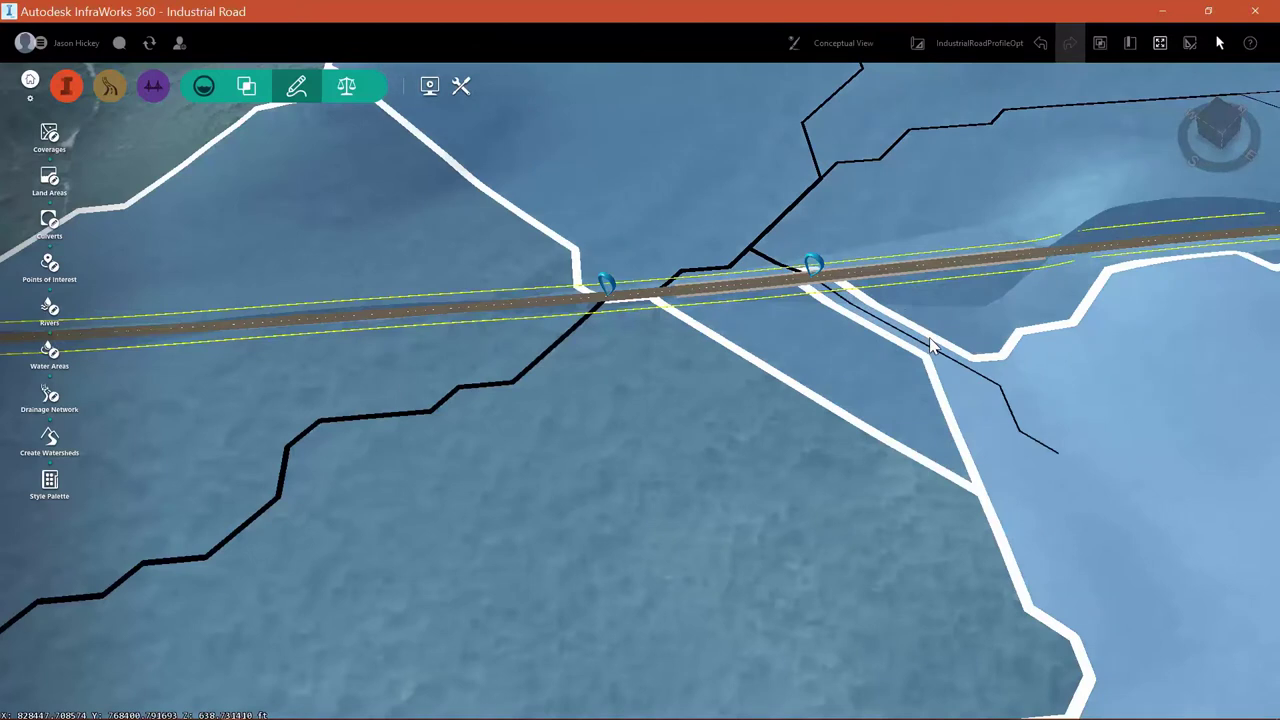
Edit Watershed 5 to use the Regression hydrology method for Alabama with the Peak Statewide Small Stream 2004 region.
click(930, 345)
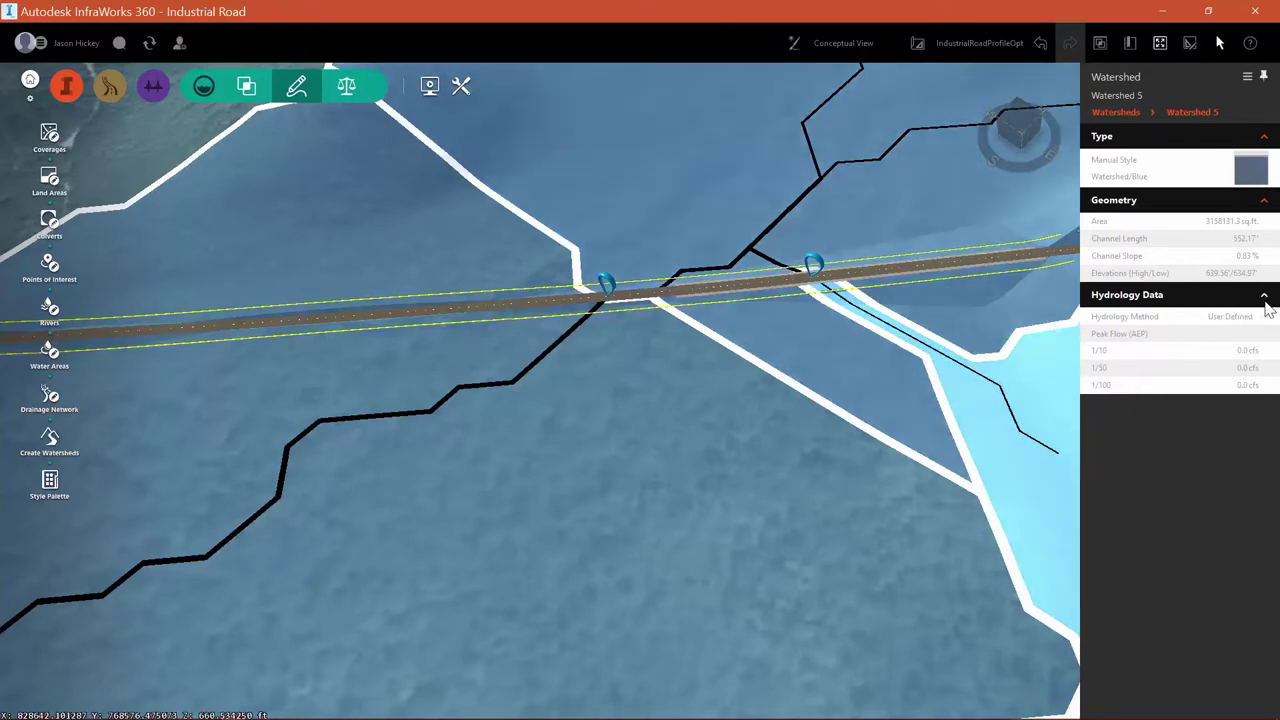
right_click(1006, 345)
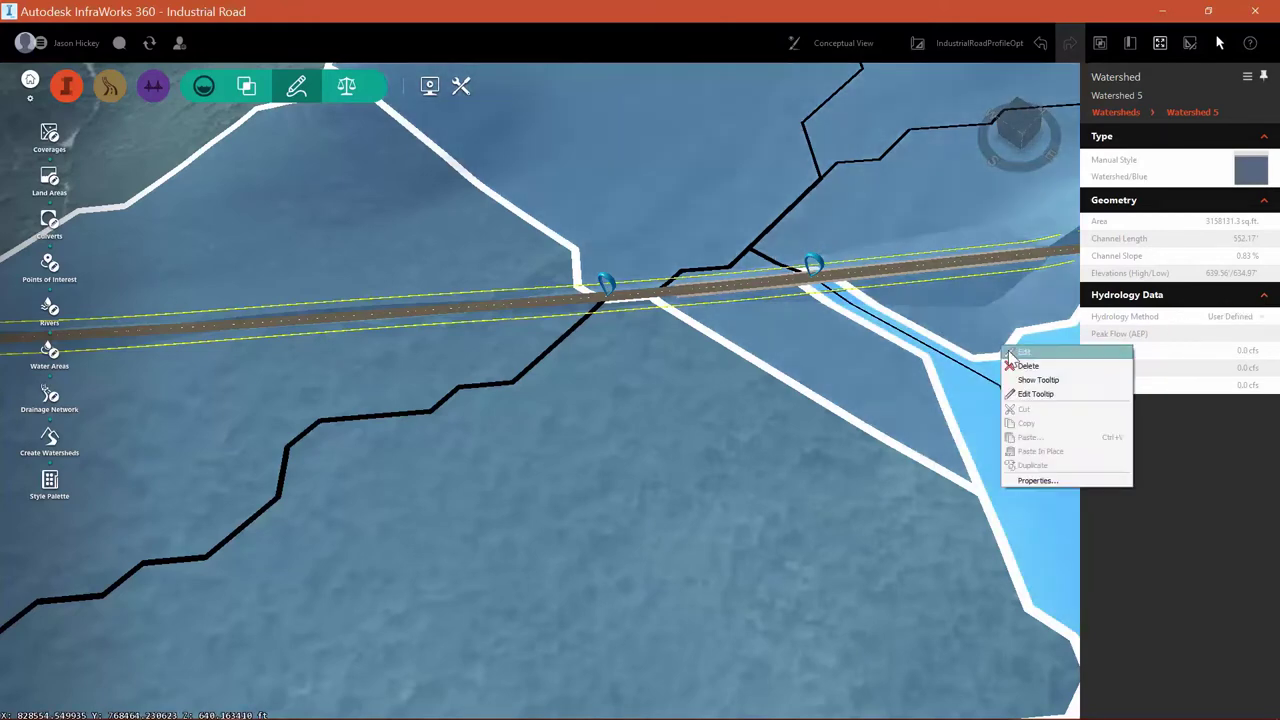
click(1010, 356)
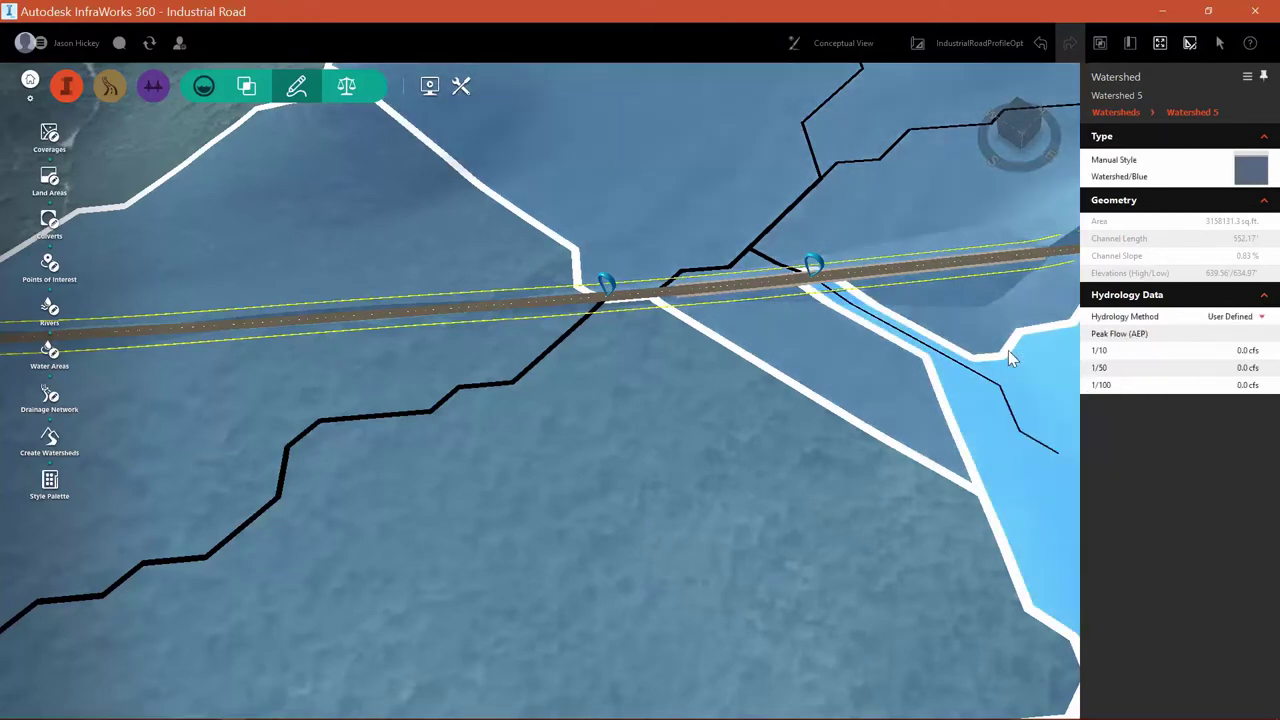
click(1263, 317)
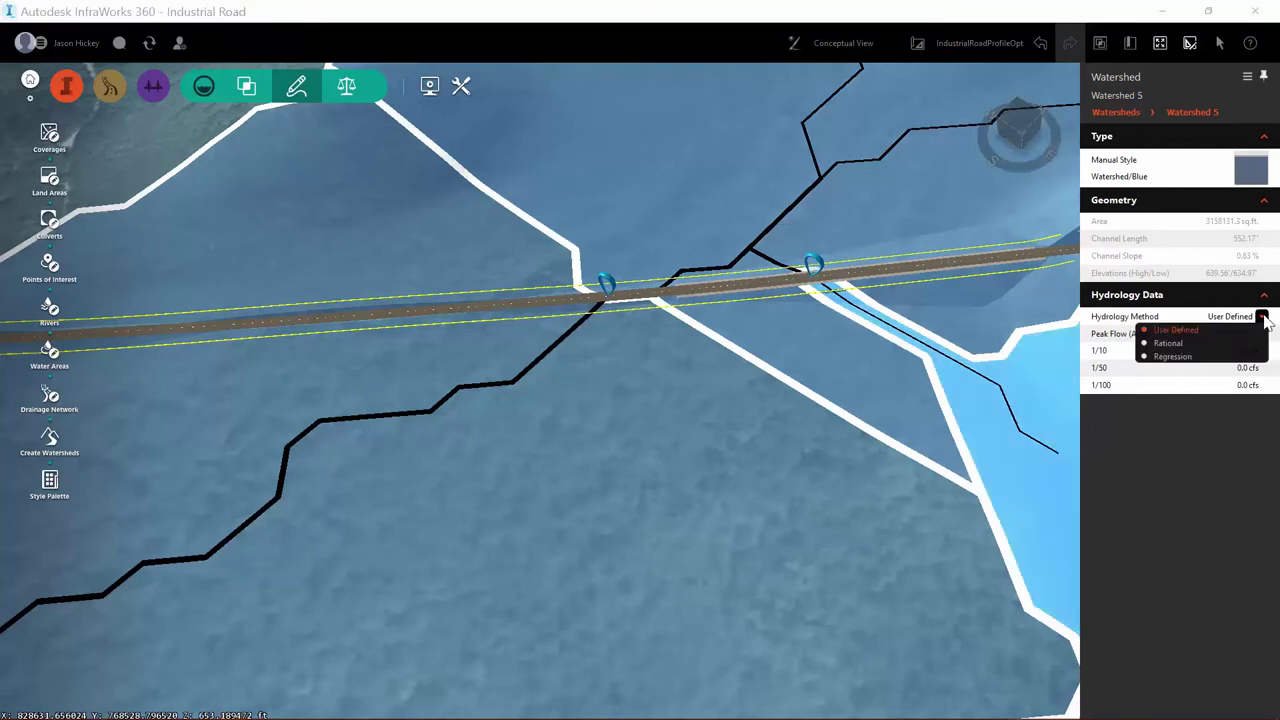
click(1171, 356)
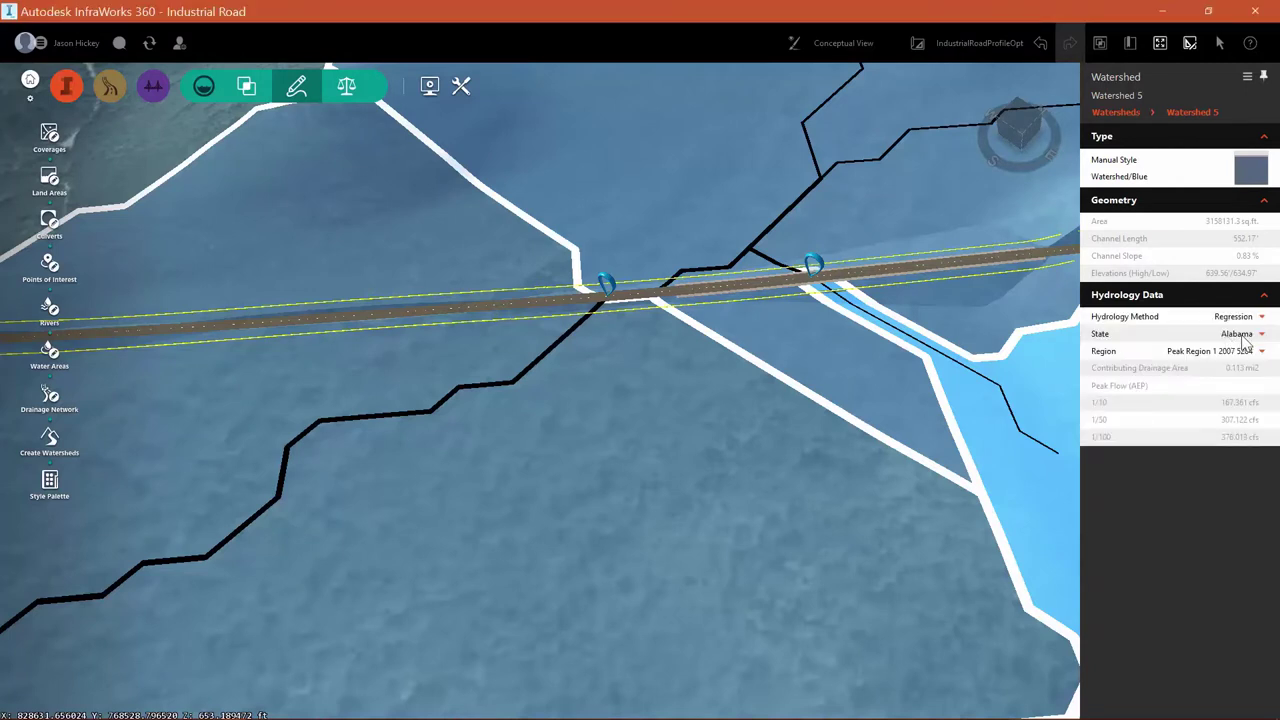
click(1260, 335)
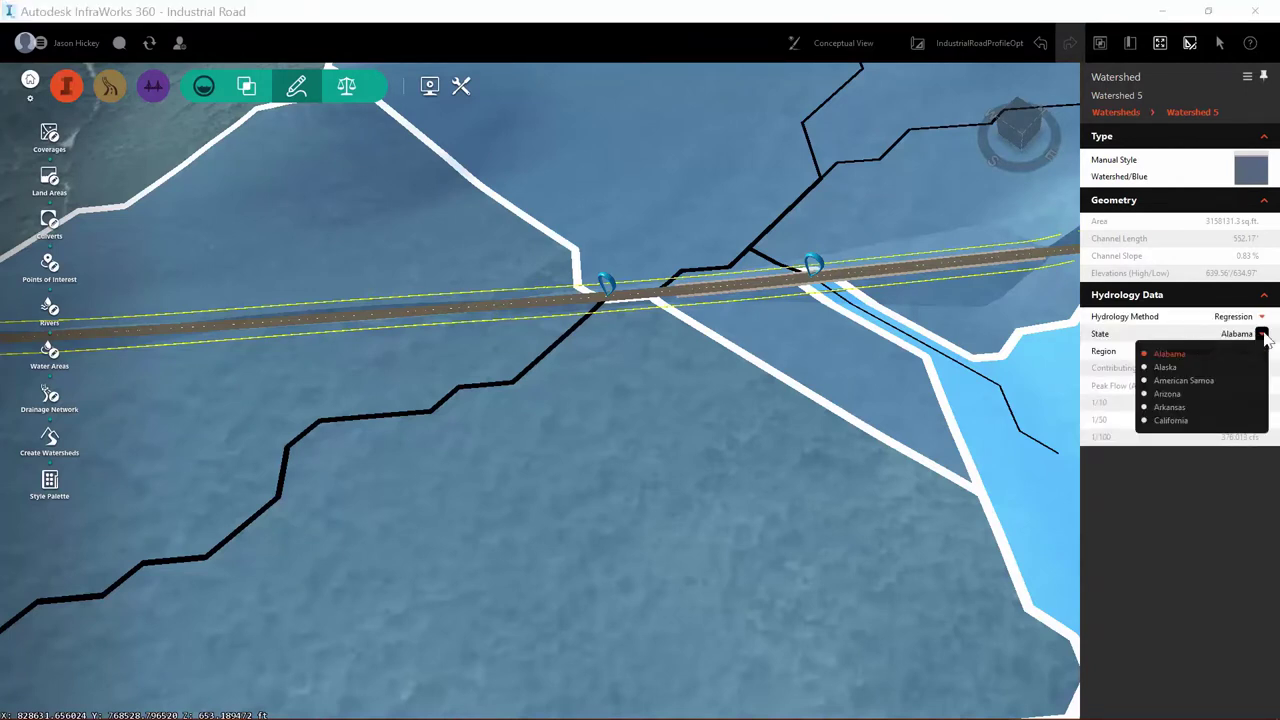
click(1265, 353)
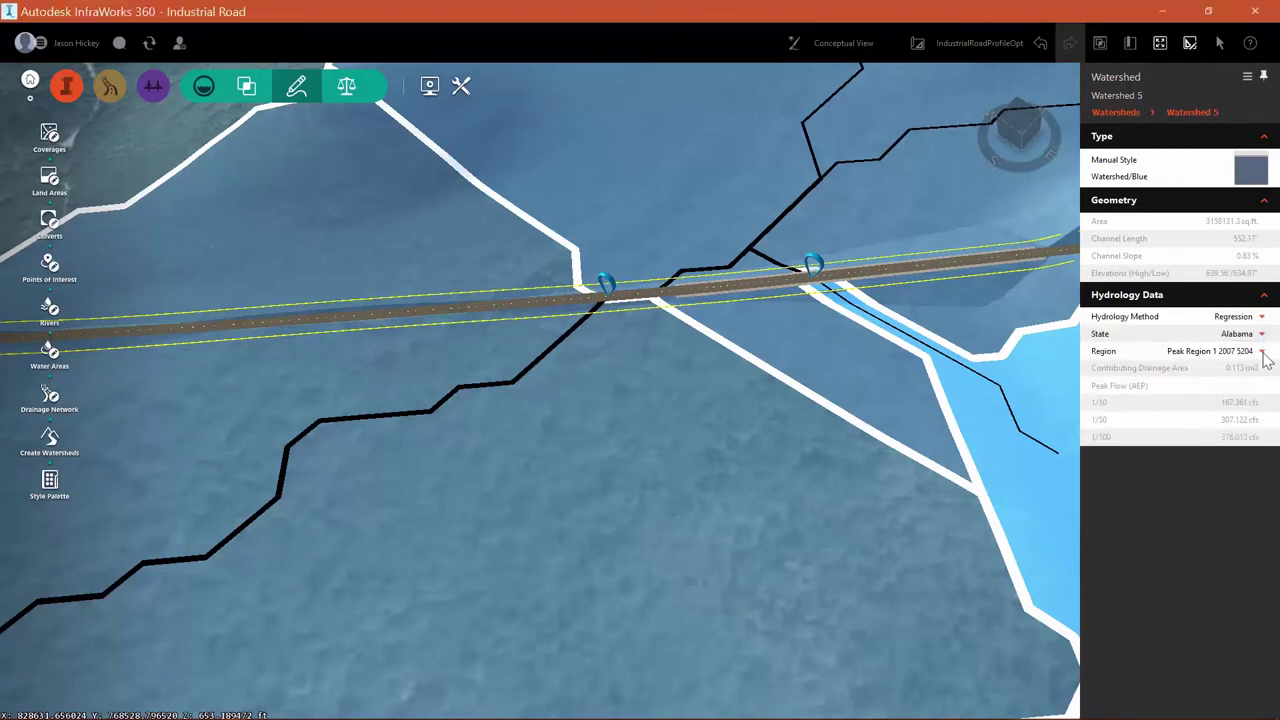
click(1263, 354)
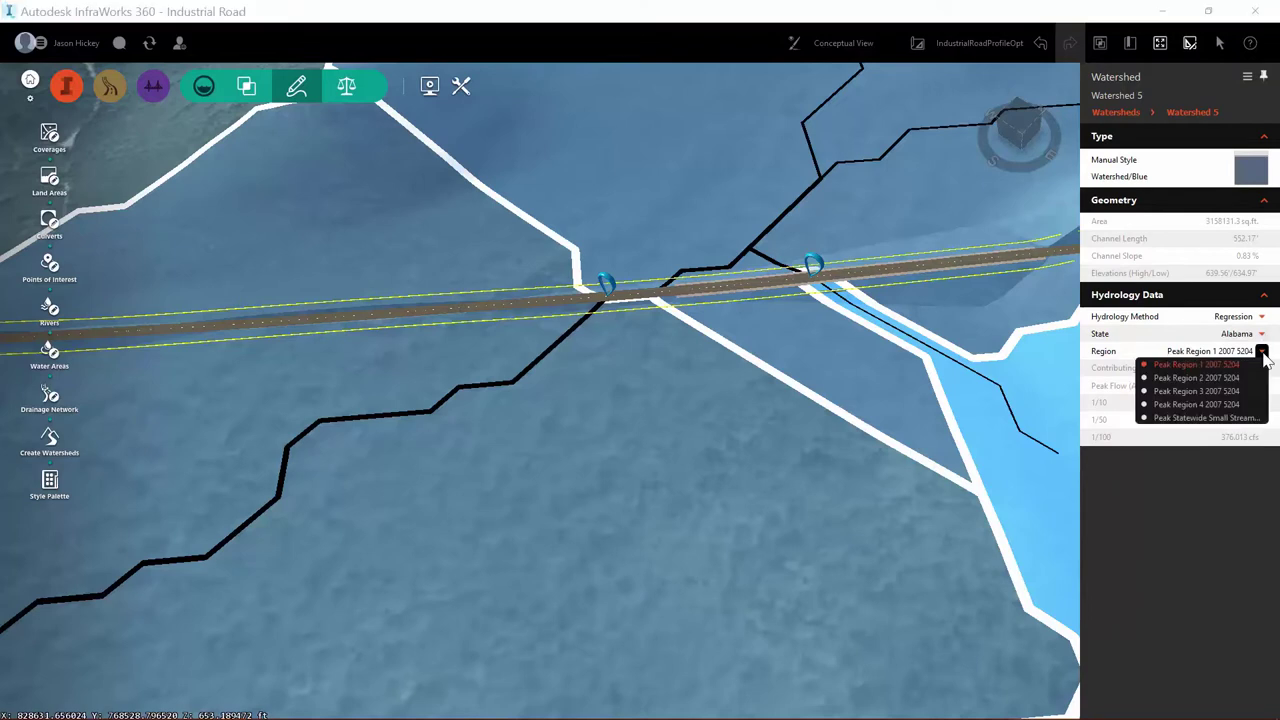
click(1213, 418)
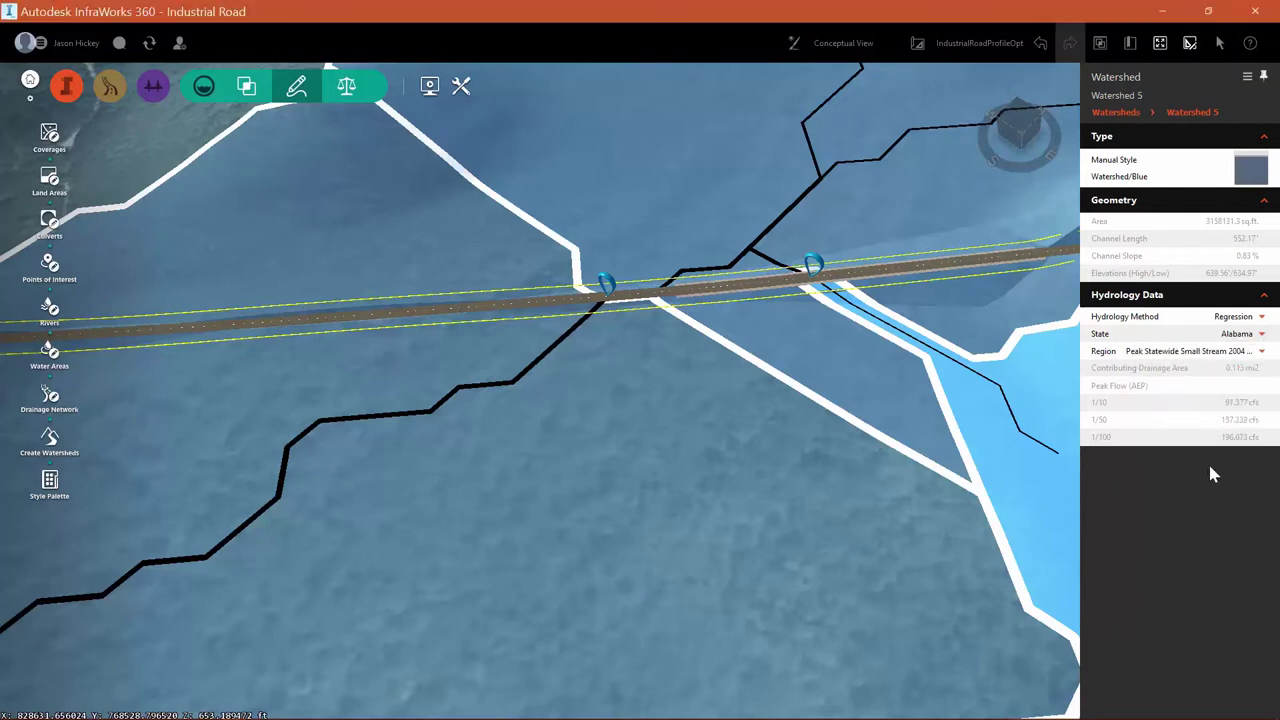
Edit Watershed 3, the large area north of the road crossing, to use the Regression hydrology method.
click(1263, 297)
scroll(575, 425, down, 4)
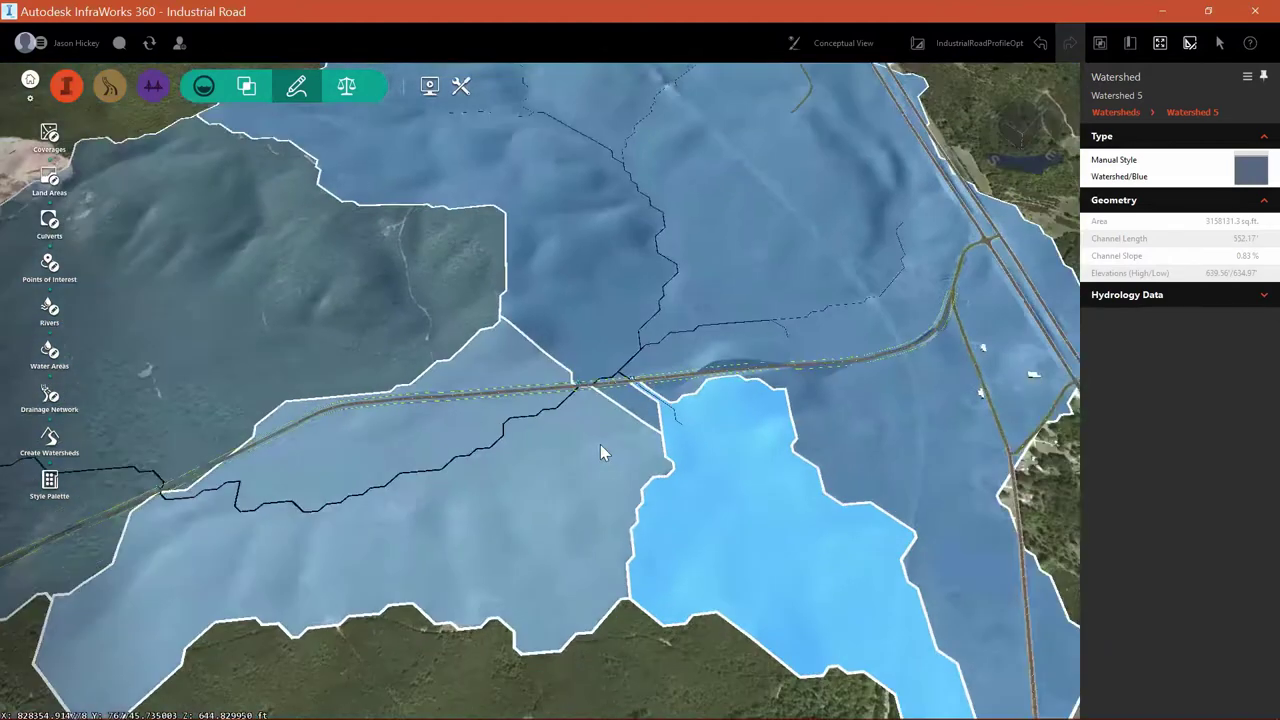
click(829, 413)
right_click(918, 362)
click(927, 371)
click(1263, 297)
click(1262, 316)
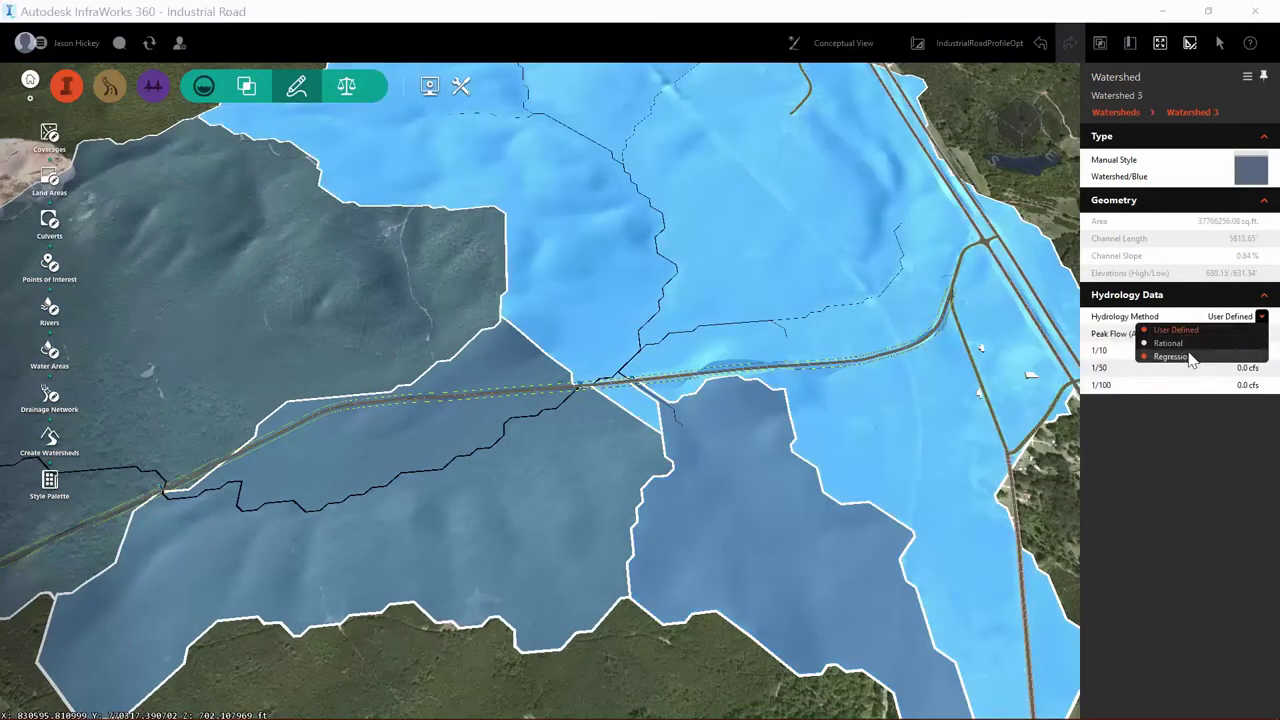
click(1191, 357)
Set Watershed 2 to the Regression hydrology method for Alabama with the Peak Statewide Small Stream 2004 region.
click(575, 436)
click(1261, 316)
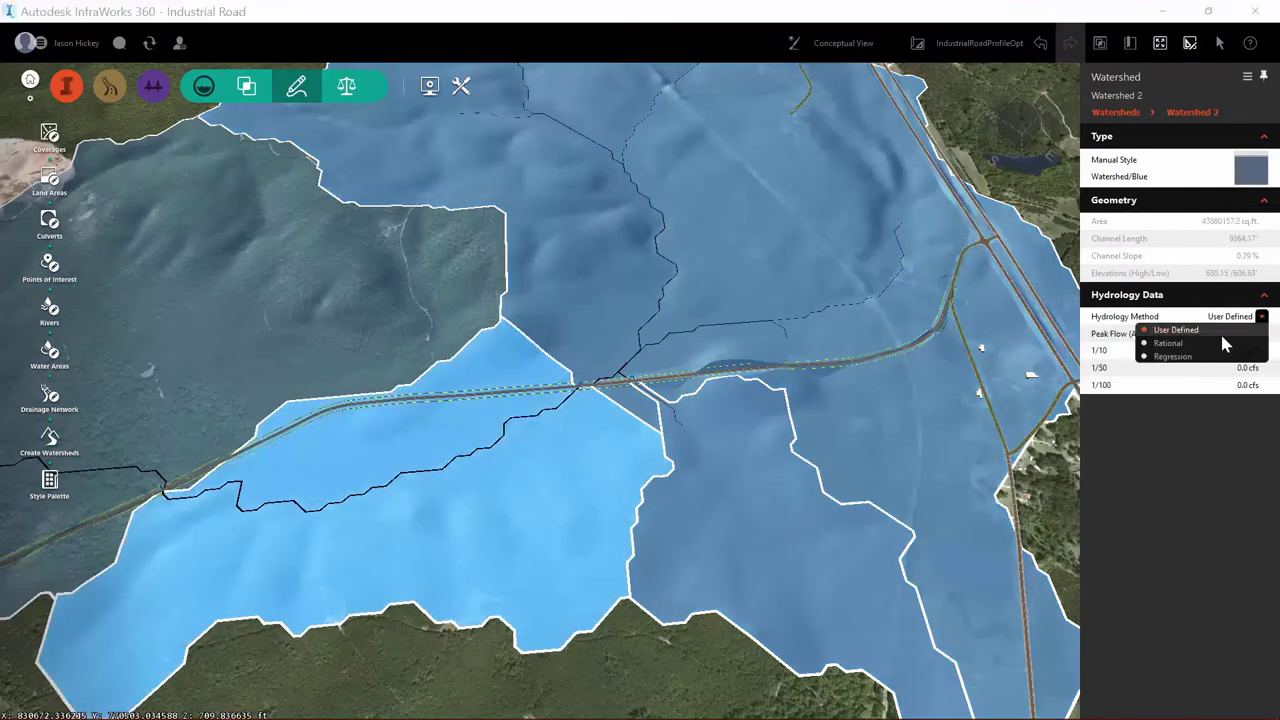
click(1225, 343)
Set Watershed 1 to the Regression hydrology method for Alabama with the Peak Statewide Small Stream 2004 region.
scroll(771, 471, down, 5)
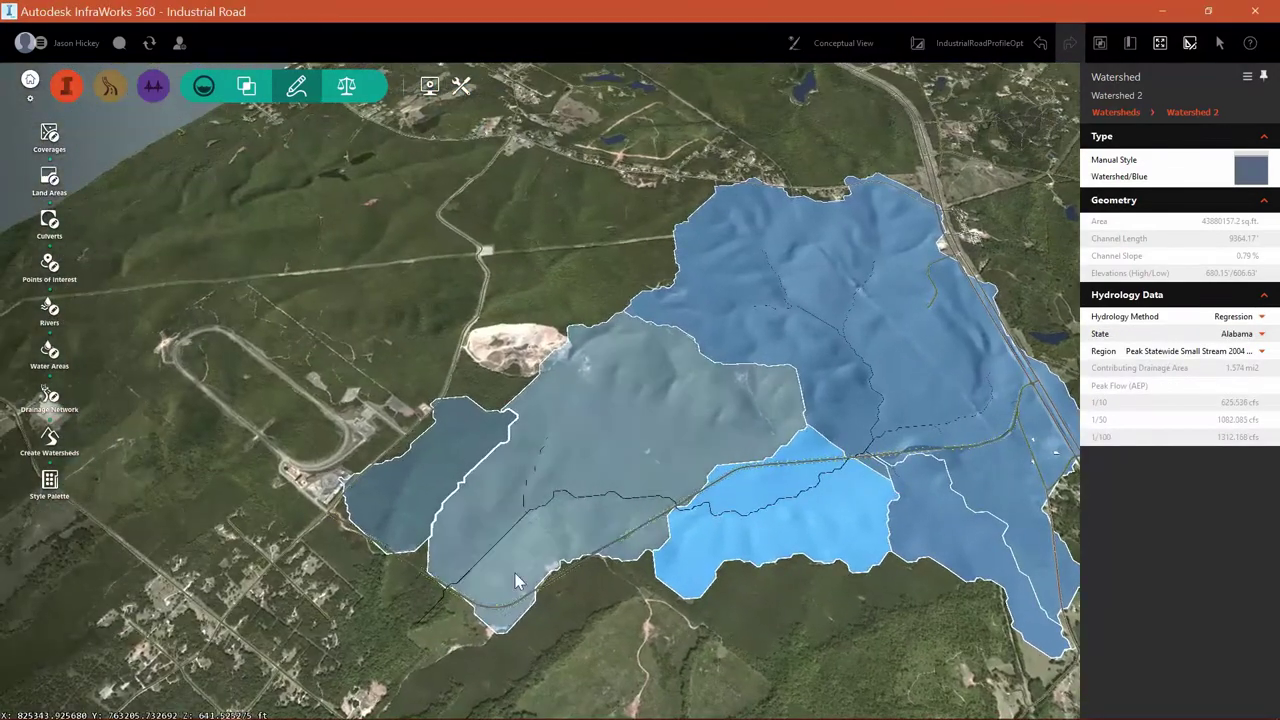
click(517, 583)
click(1261, 316)
click(1240, 340)
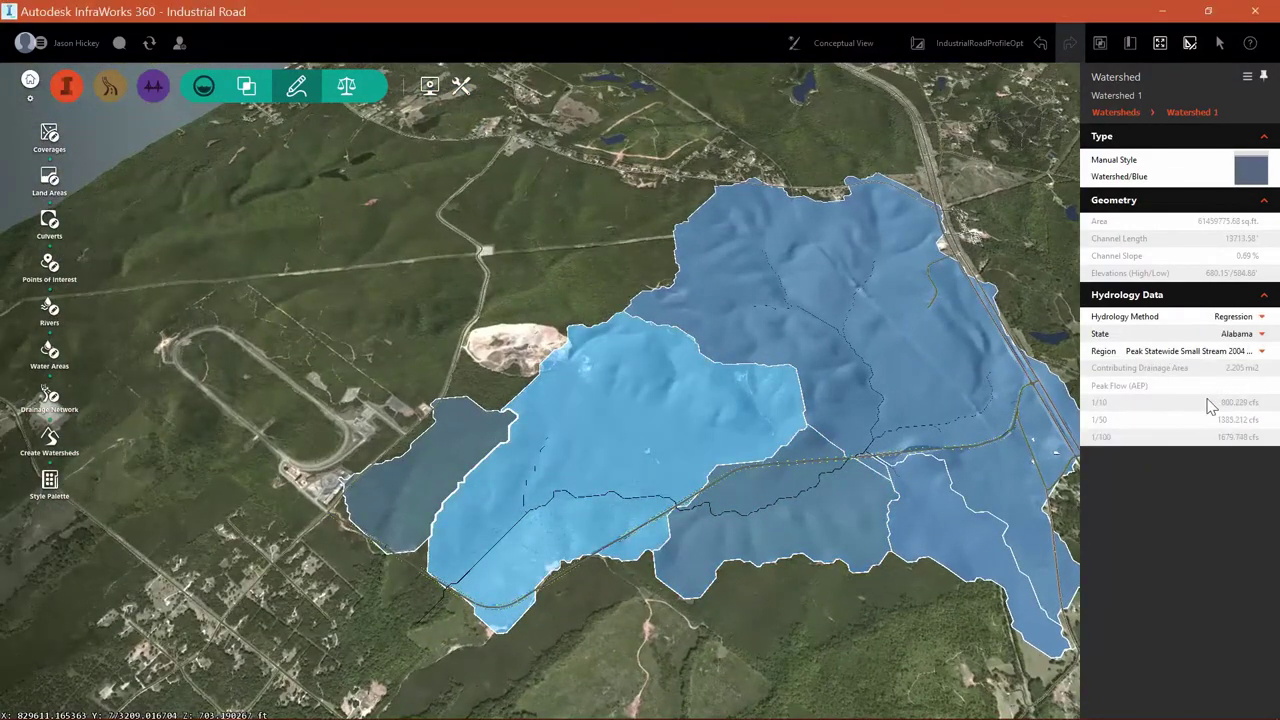
Set Watershed 4 to the Regression hydrology method for Alabama with the Peak Statewide Small Stream 2004 region.
click(398, 489)
click(1261, 317)
click(1245, 344)
click(1261, 351)
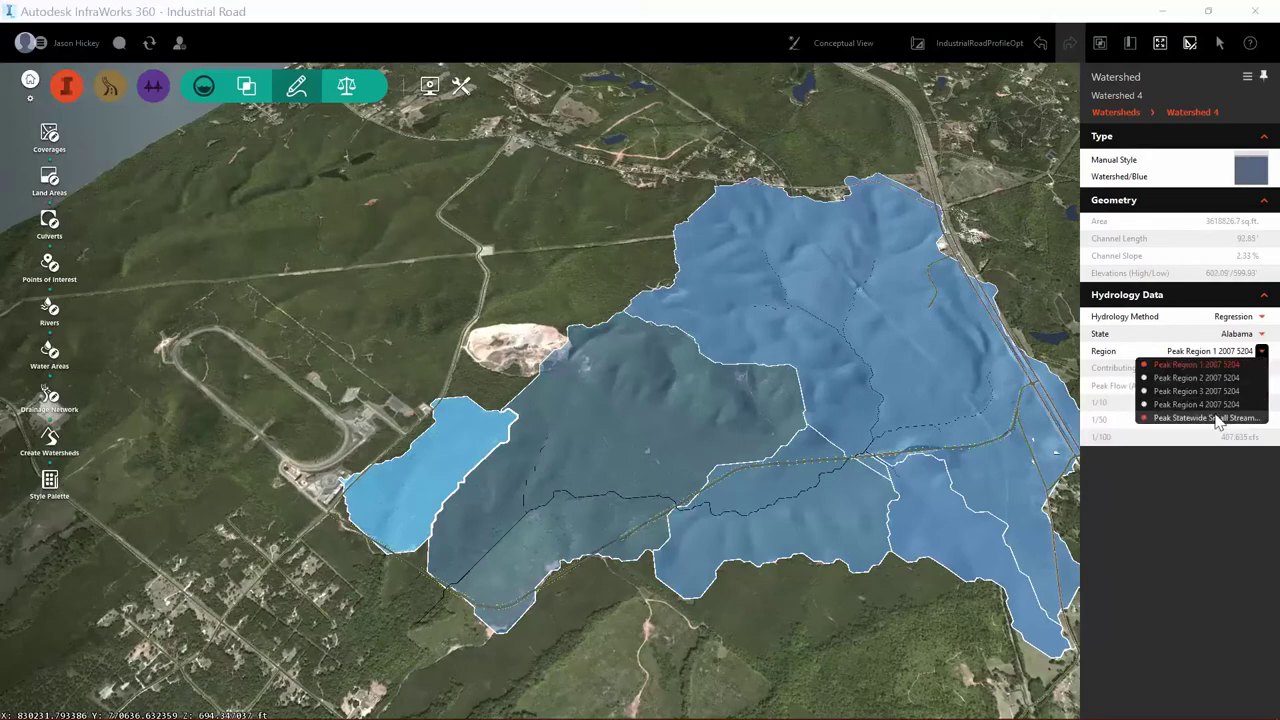
click(1214, 418)
key(Escape)
Add drainage culverts to the industrial design road where the streams cross it.
scroll(1030, 420, up, 4)
scroll(1004, 439, up, 3)
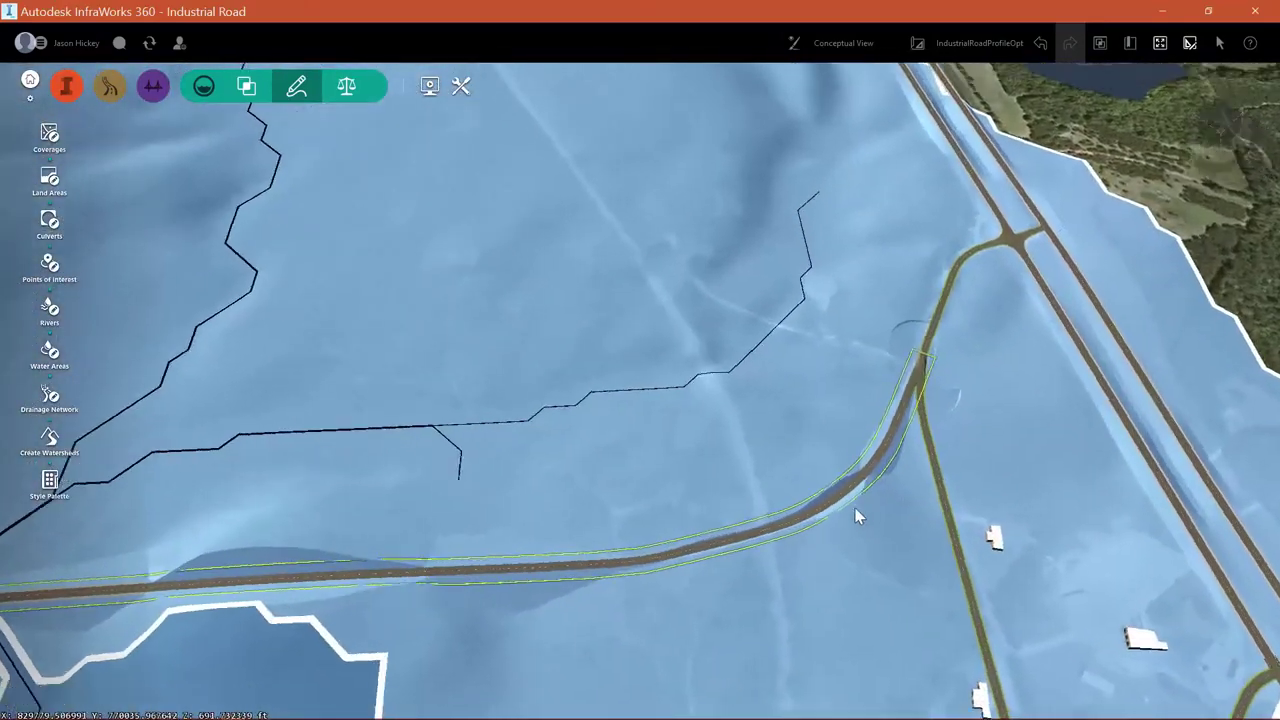
drag(857, 514, 777, 414)
middle_drag(634, 517, 1005, 550)
middle_drag(407, 447, 723, 527)
scroll(600, 420, up, 5)
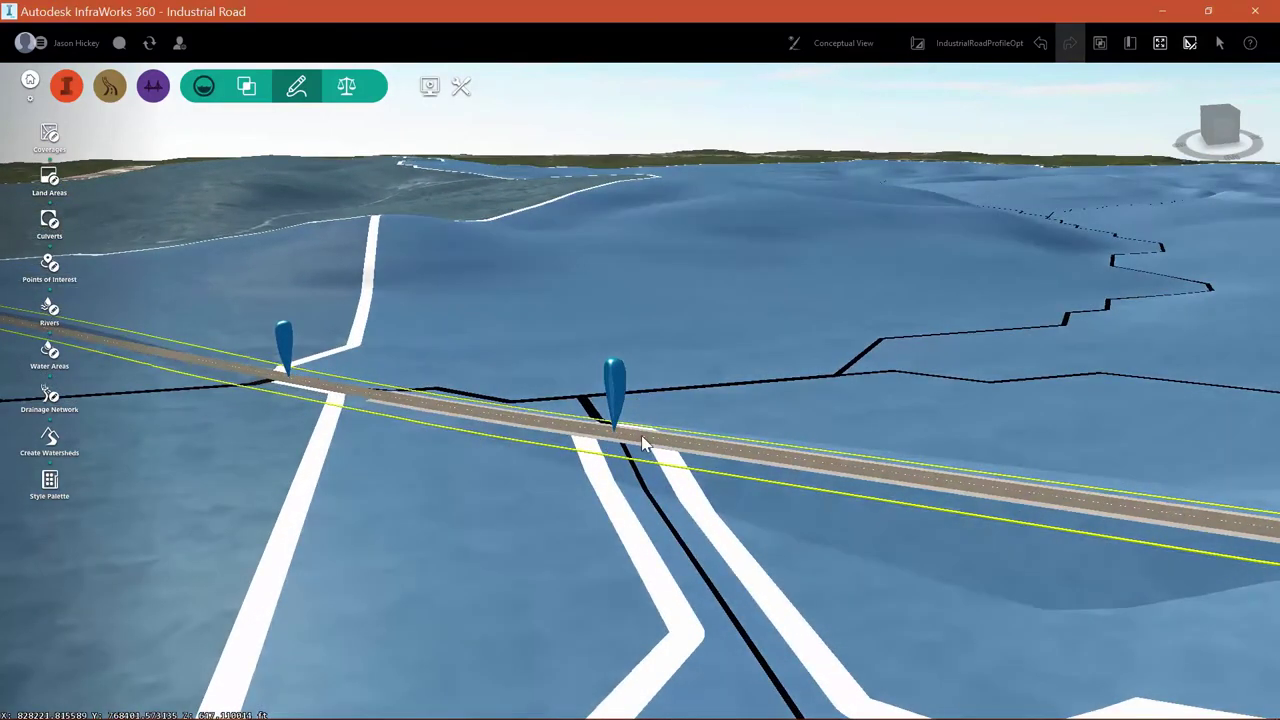
click(641, 447)
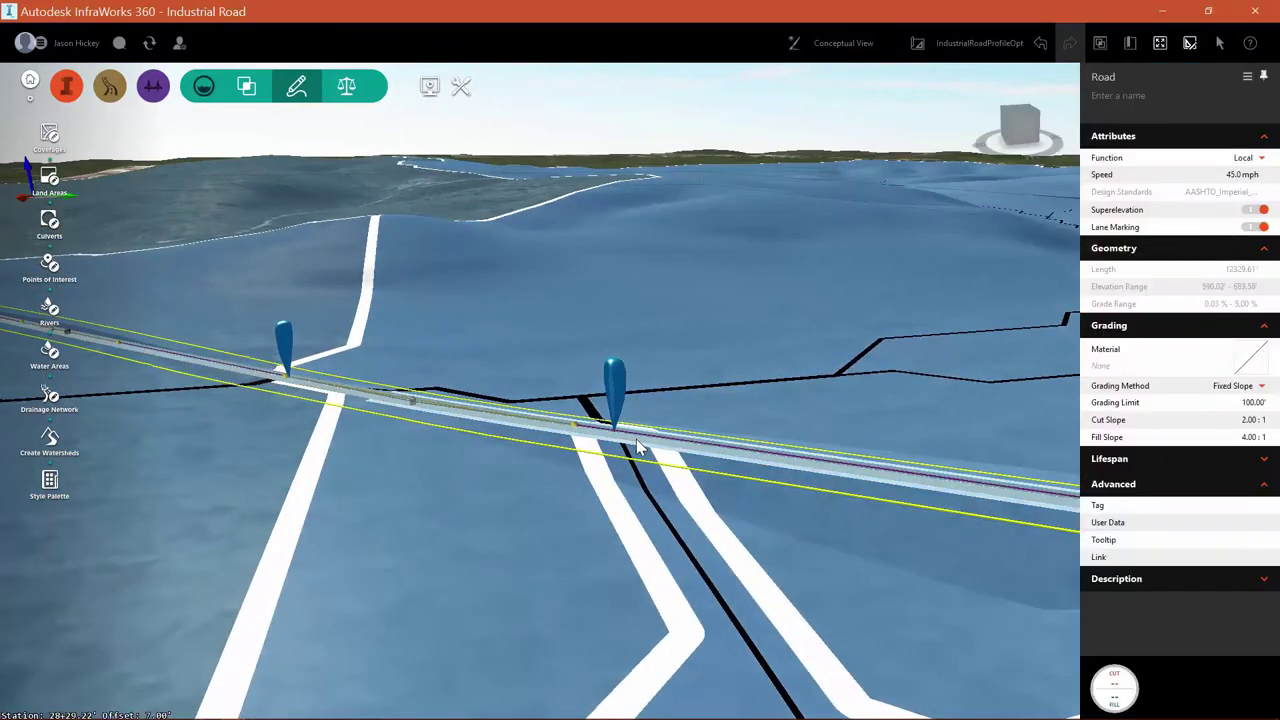
right_click(640, 447)
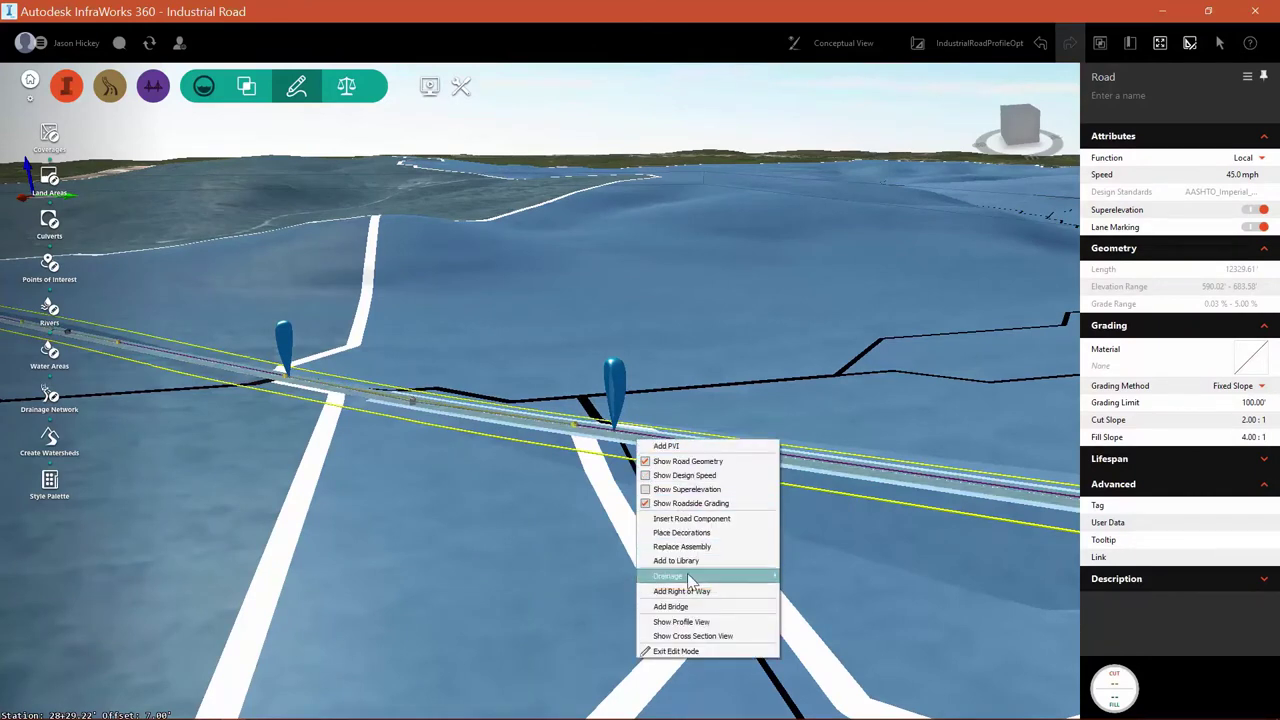
mouse_move(690, 580)
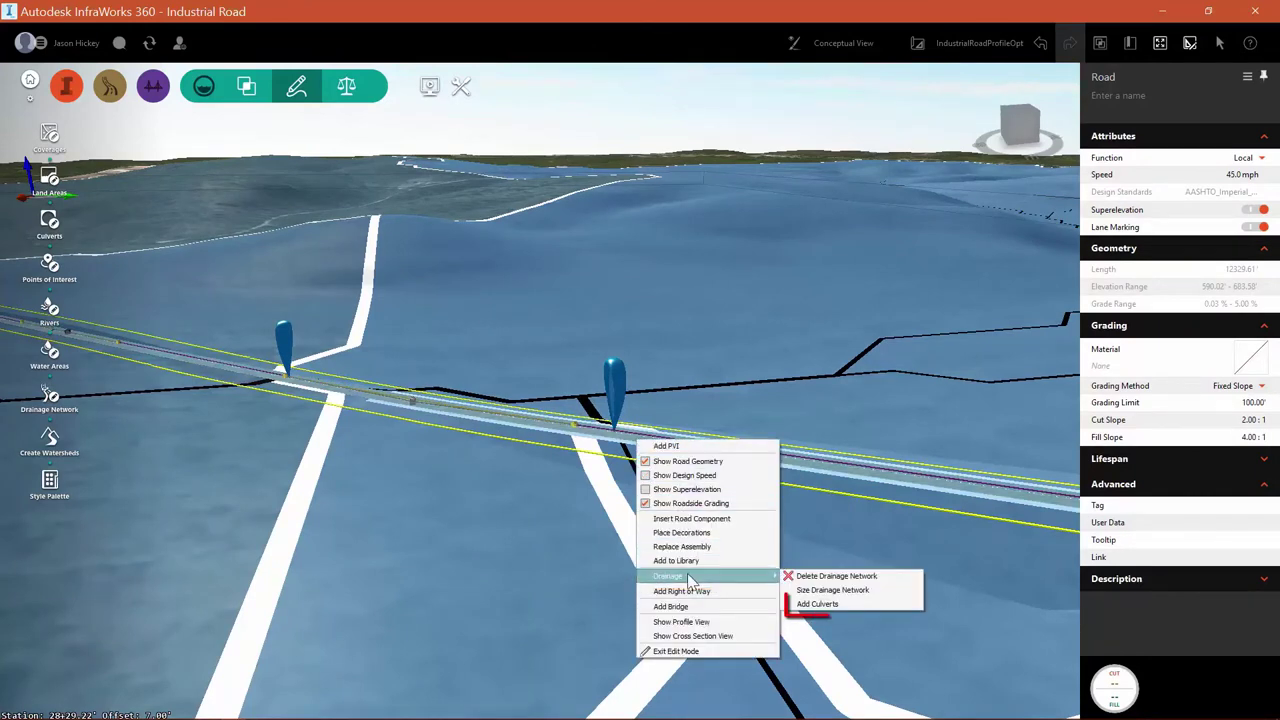
click(818, 605)
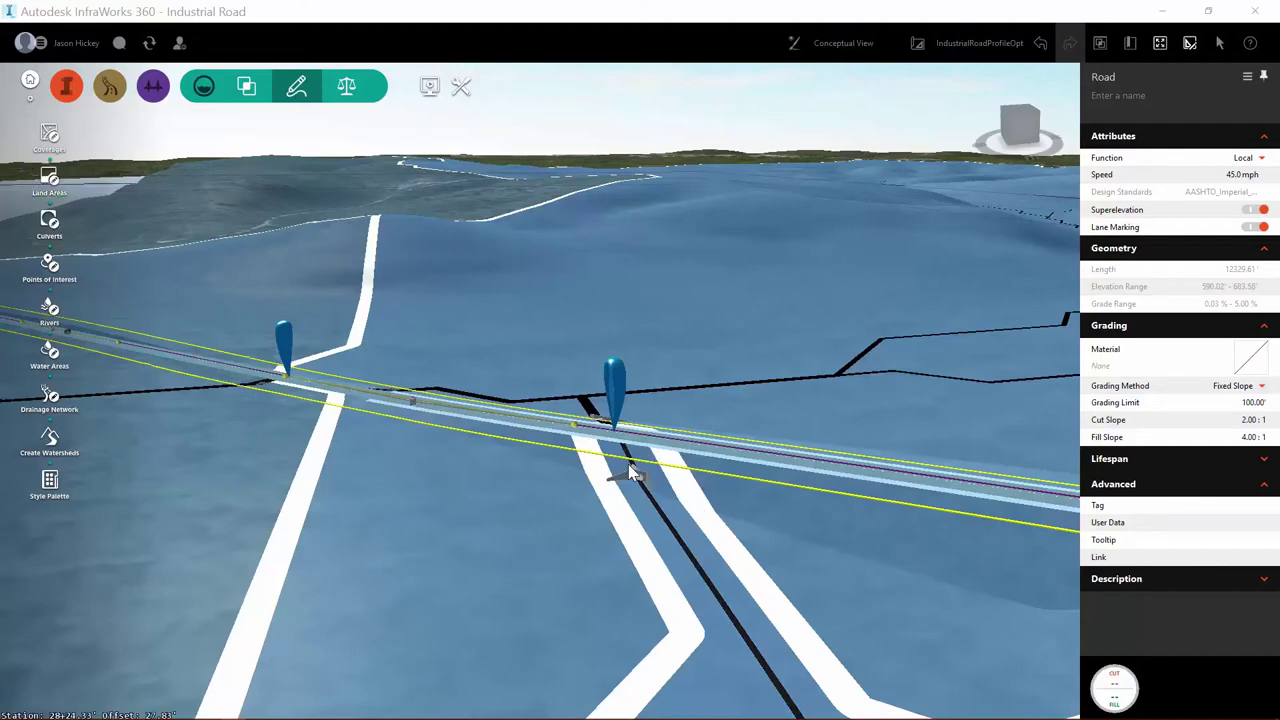
Inspect the new culverts at the two neighbouring stream crossings, checking how their ends sit beneath the road.
scroll(632, 482, up, 2)
scroll(628, 503, up, 2)
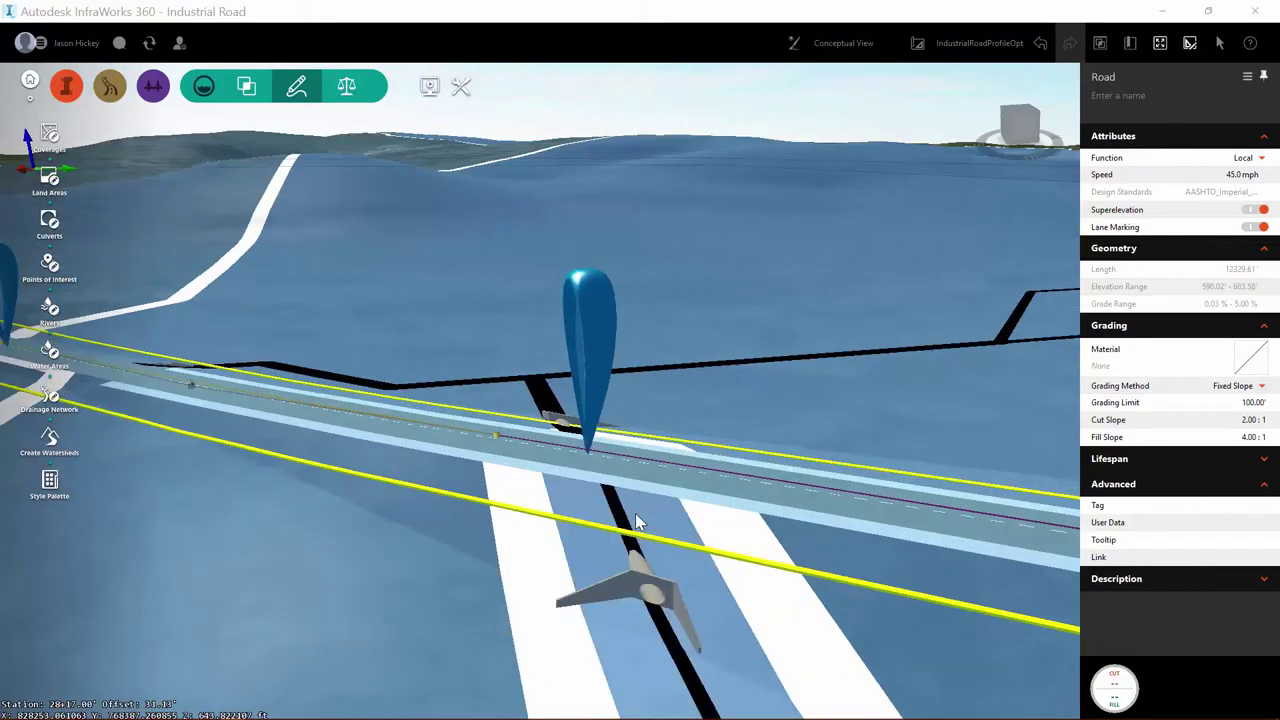
scroll(739, 555, down, 3)
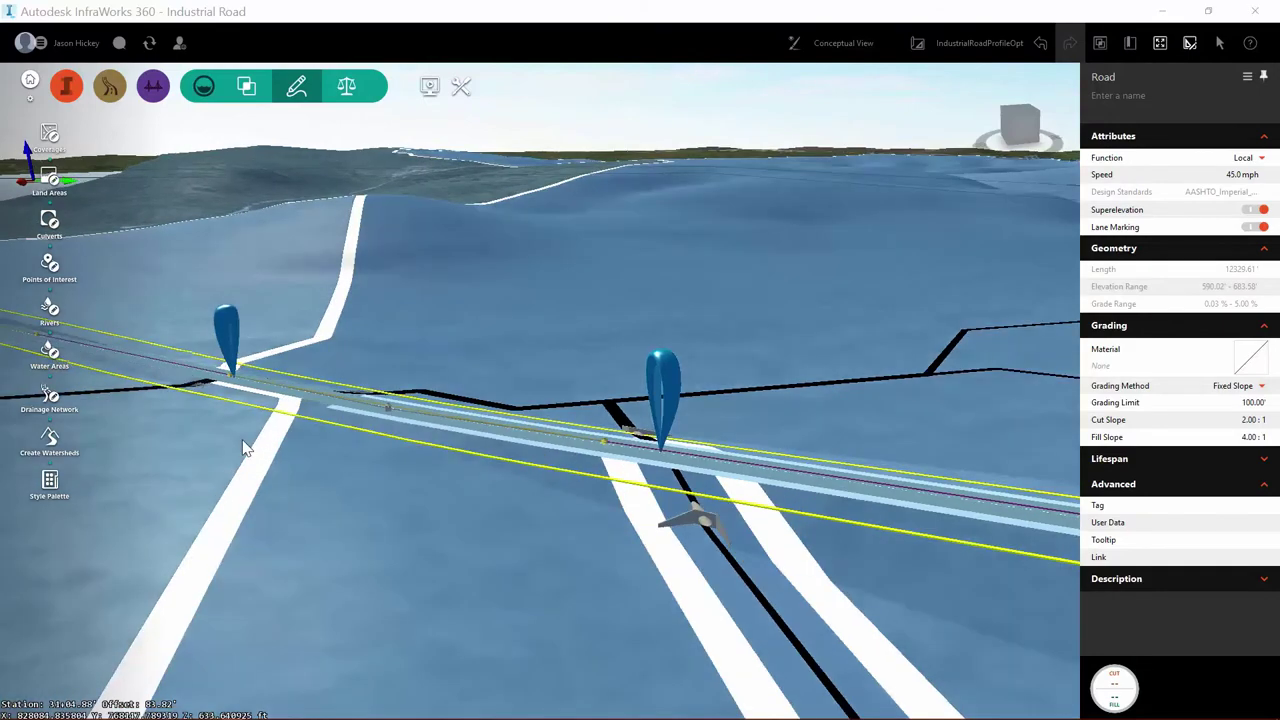
middle_drag(243, 440, 1080, 679)
middle_drag(866, 606, 847, 337)
scroll(847, 337, up, 5)
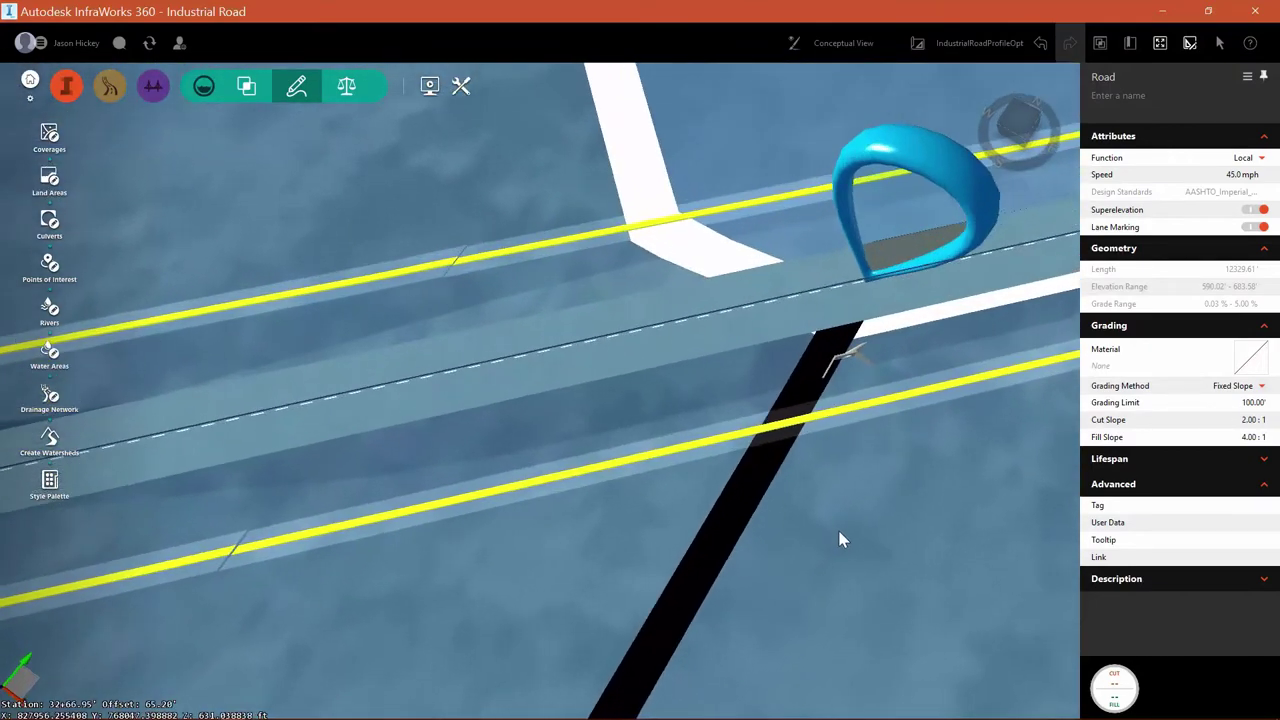
drag(839, 539, 812, 419)
mouse_move(812, 420)
middle_down()
mouse_move(820, 400)
mouse_move(977, 443)
mouse_move(471, 463)
mouse_move(893, 405)
mouse_move(837, 424)
middle_up()
drag(291, 510, 334, 571)
Follow the road to the more distant stream crossing and examine the culvert placed there.
scroll(445, 430, down, 4)
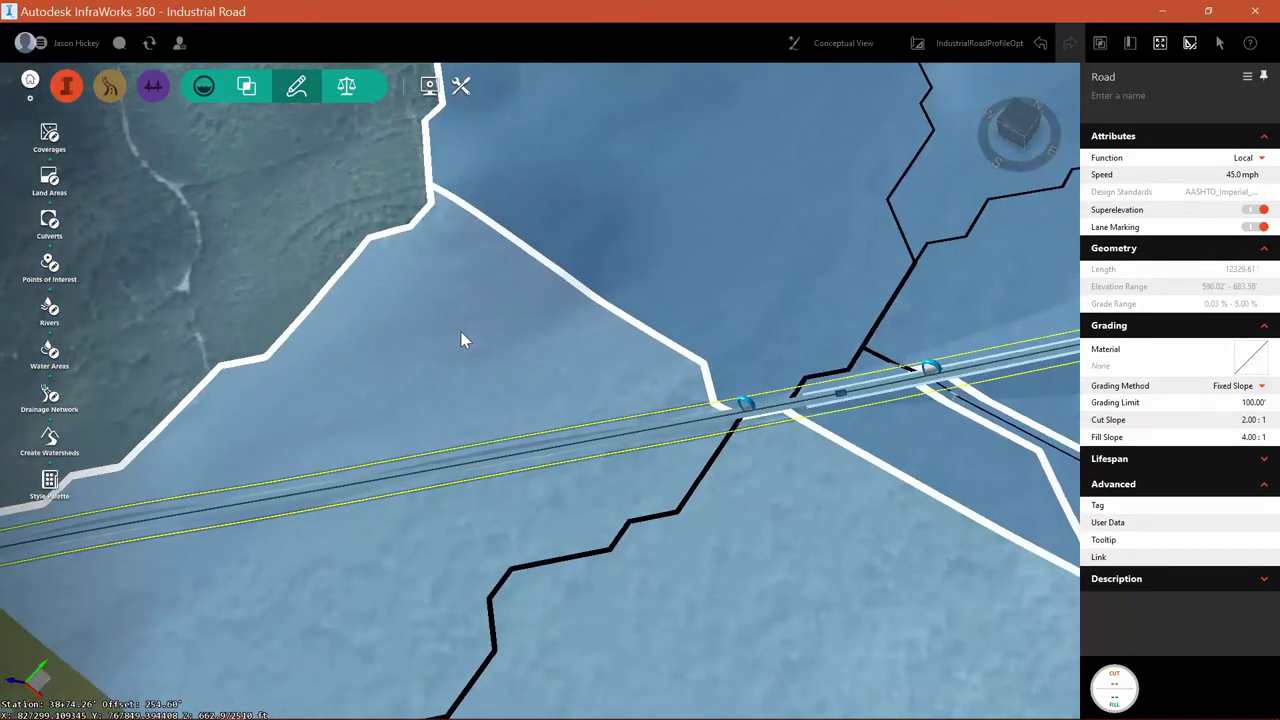
middle_drag(417, 503, 916, 406)
middle_drag(443, 484, 827, 27)
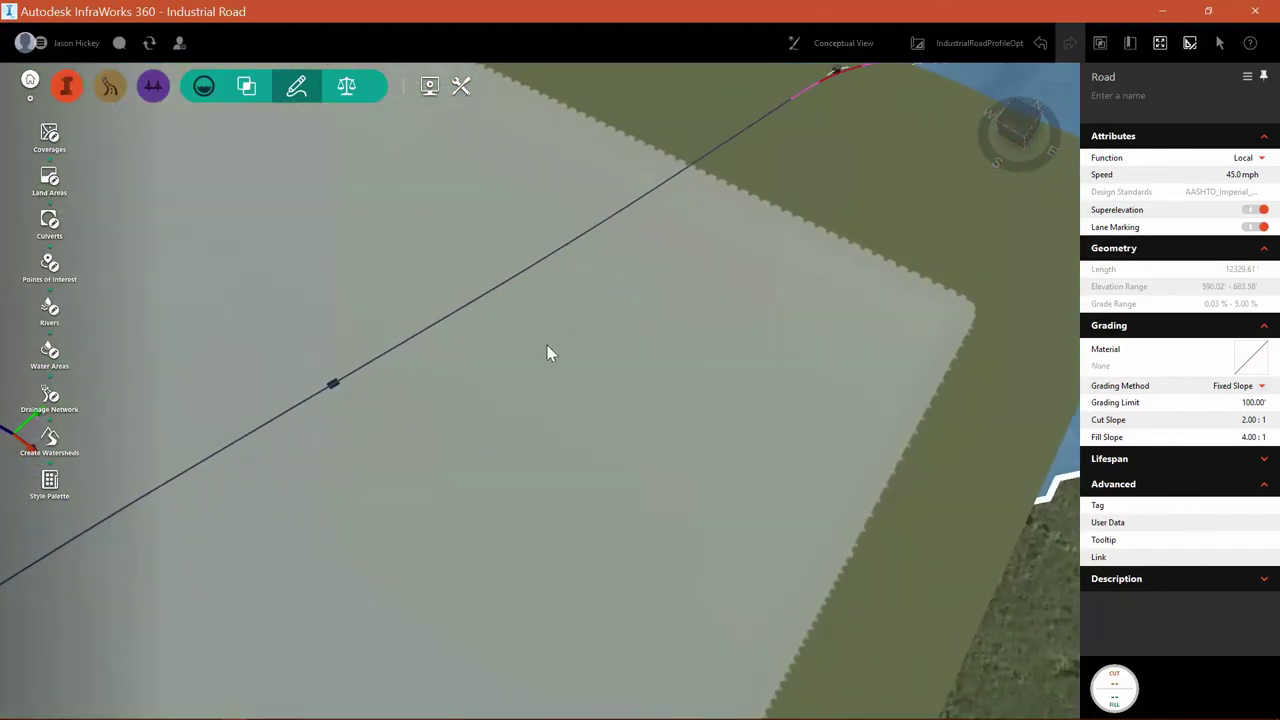
scroll(547, 353, down, 5)
scroll(586, 310, up, 1)
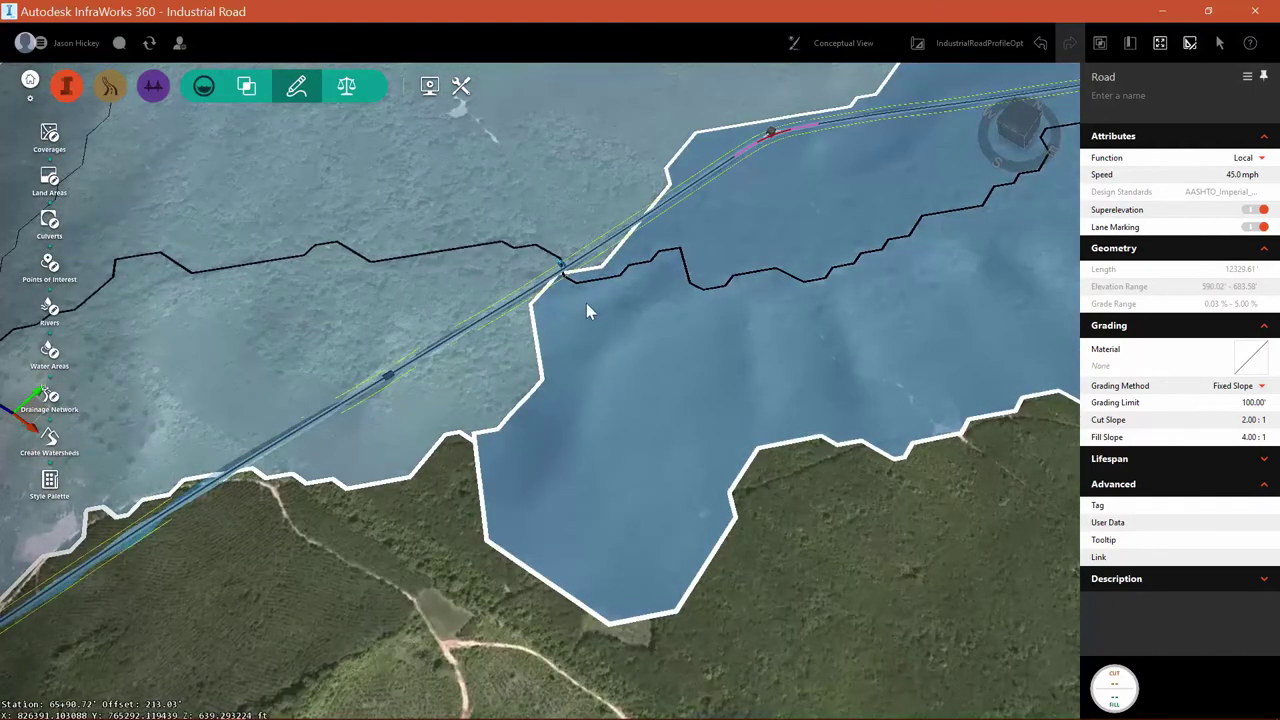
scroll(586, 310, up, 5)
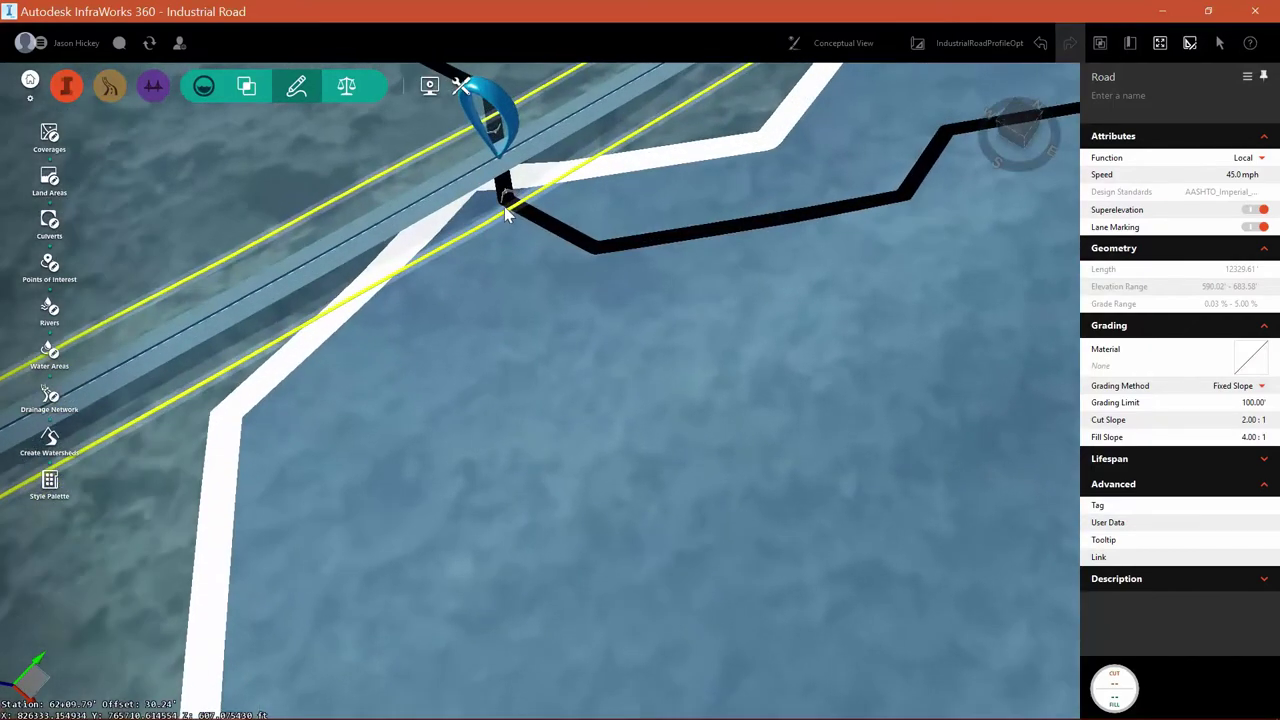
middle_drag(505, 215, 475, 165)
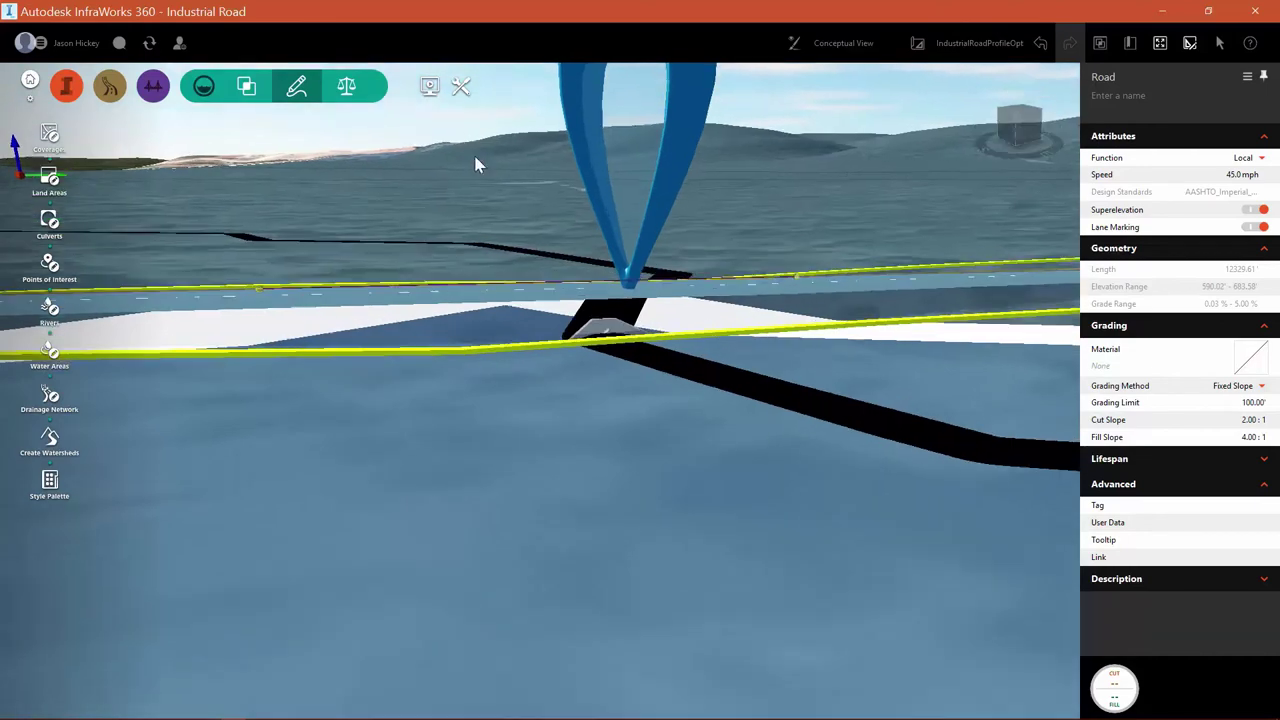
drag(475, 165, 483, 163)
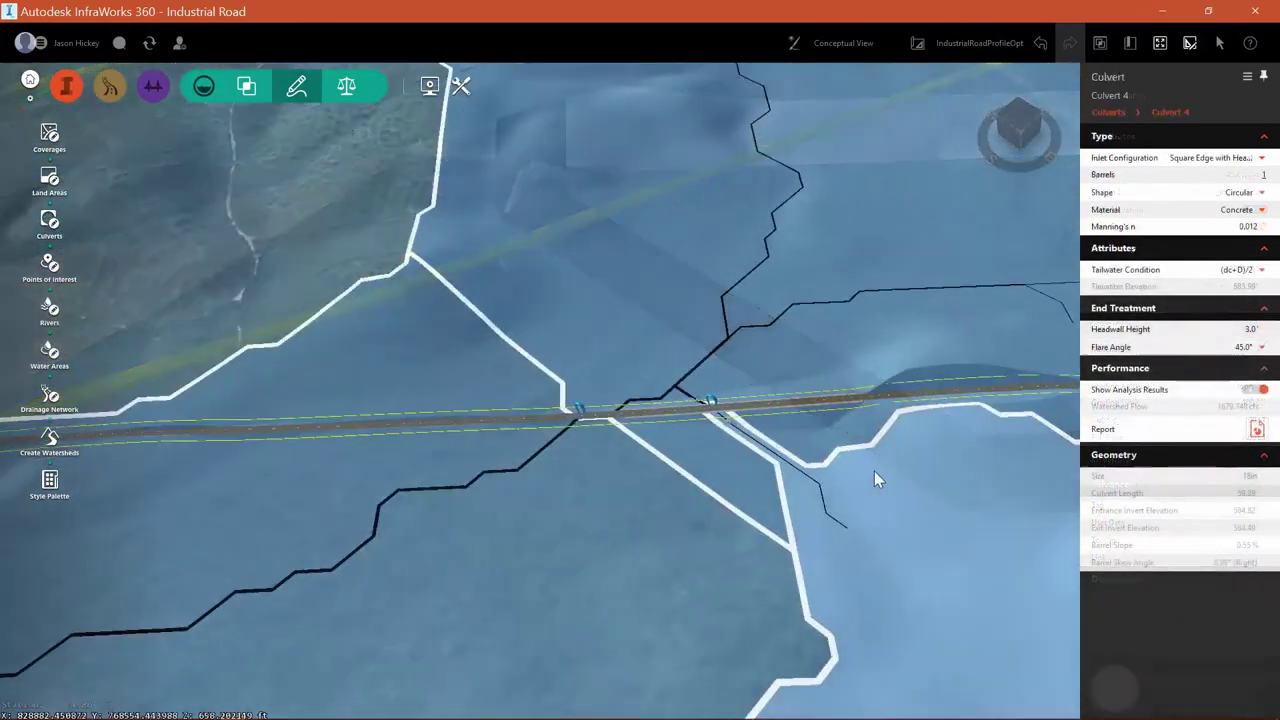
Set the tailwater condition of Culvert 1 to Normal.
scroll(874, 471, up, 2)
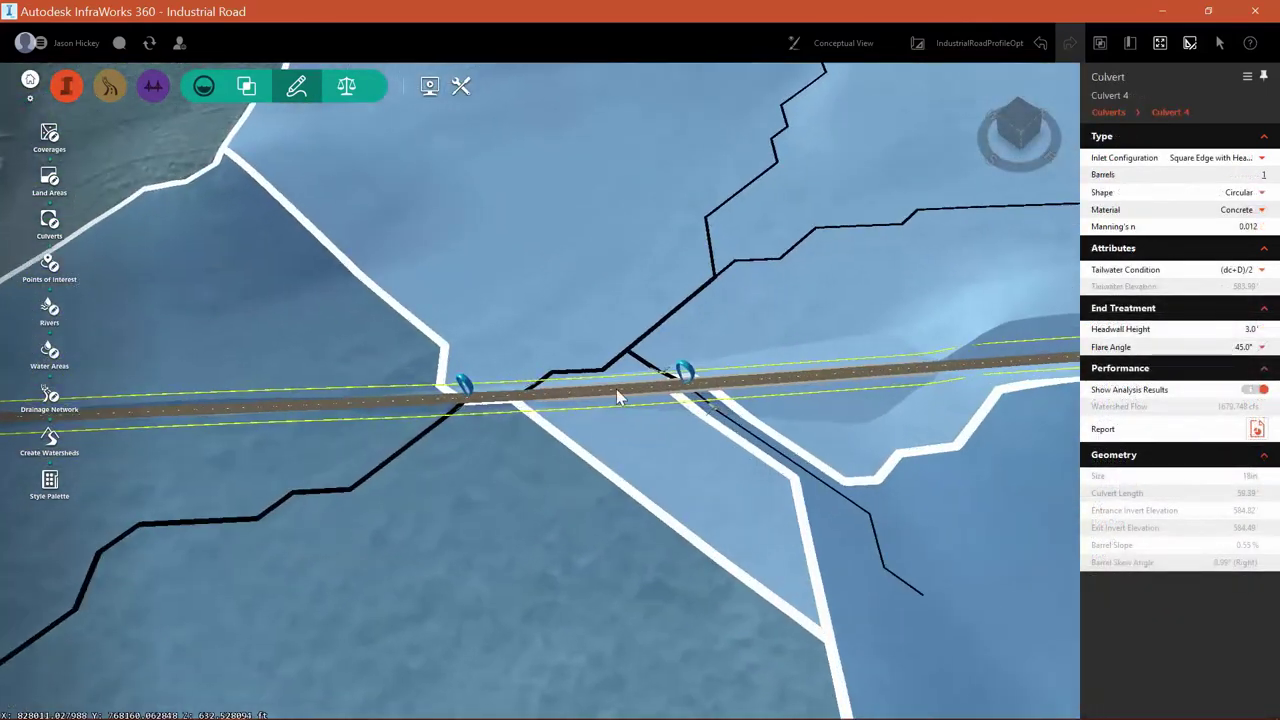
scroll(700, 408, up, 3)
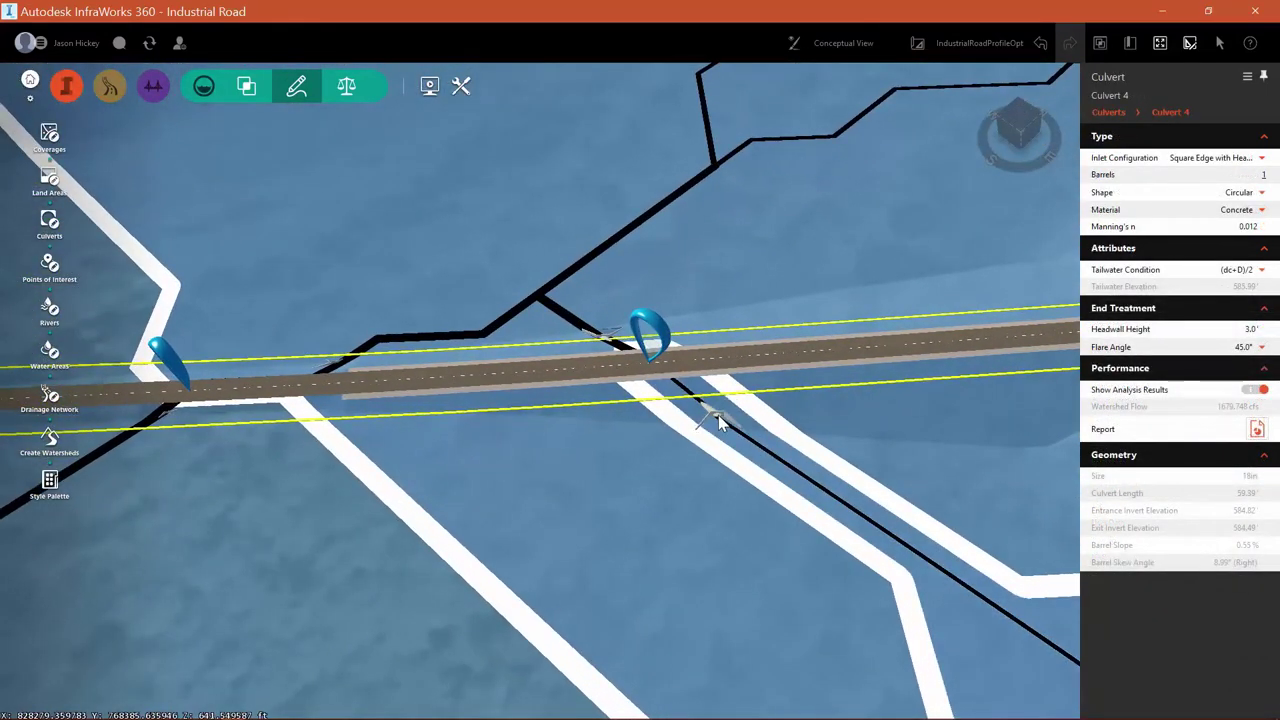
click(717, 420)
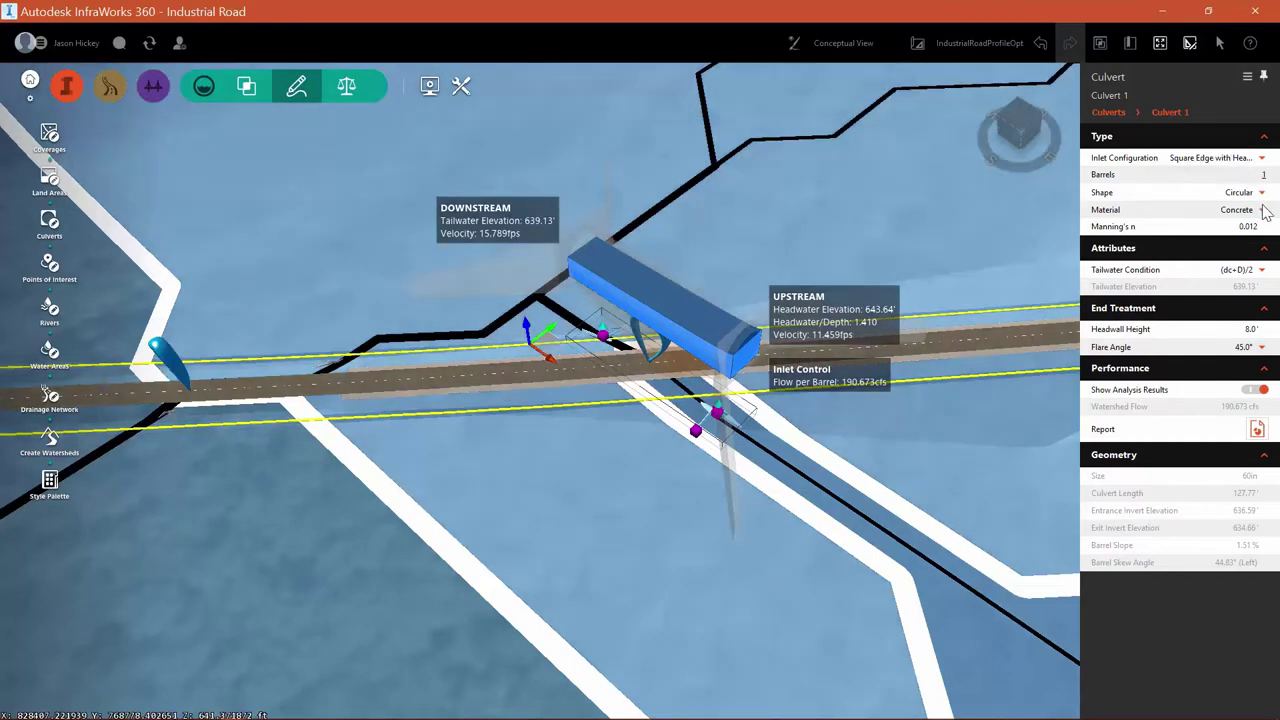
click(1263, 272)
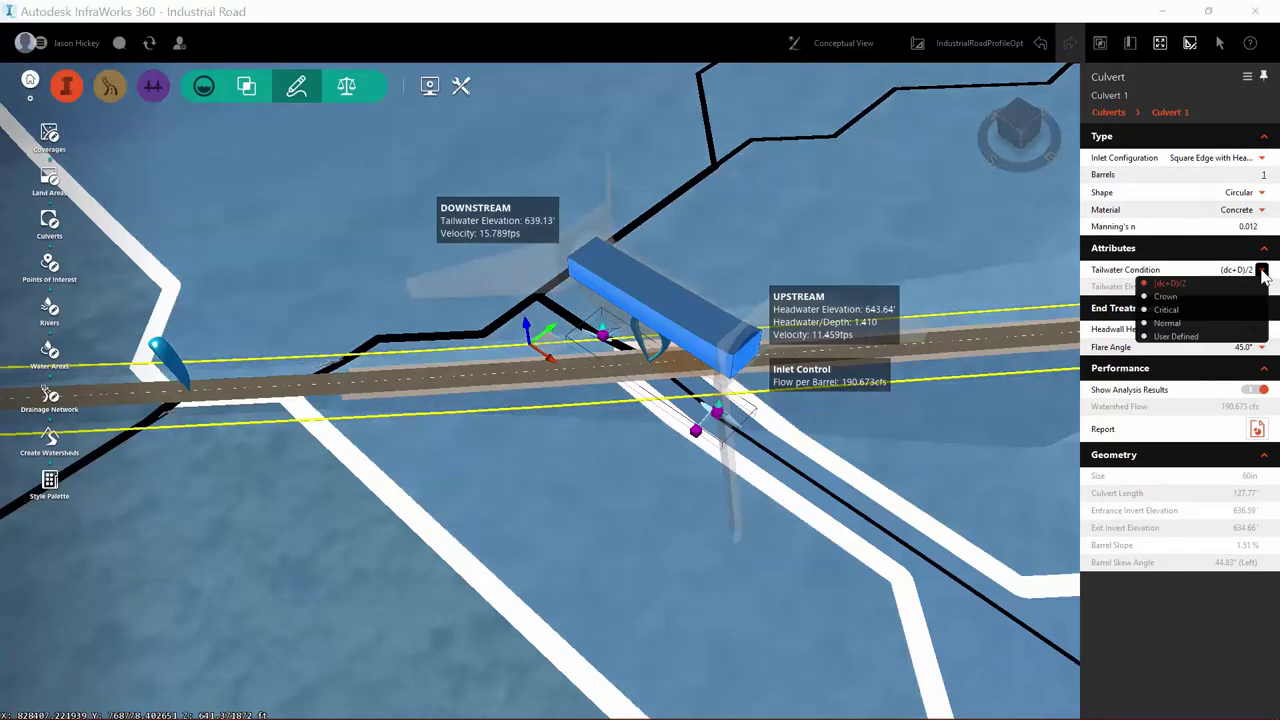
click(1226, 330)
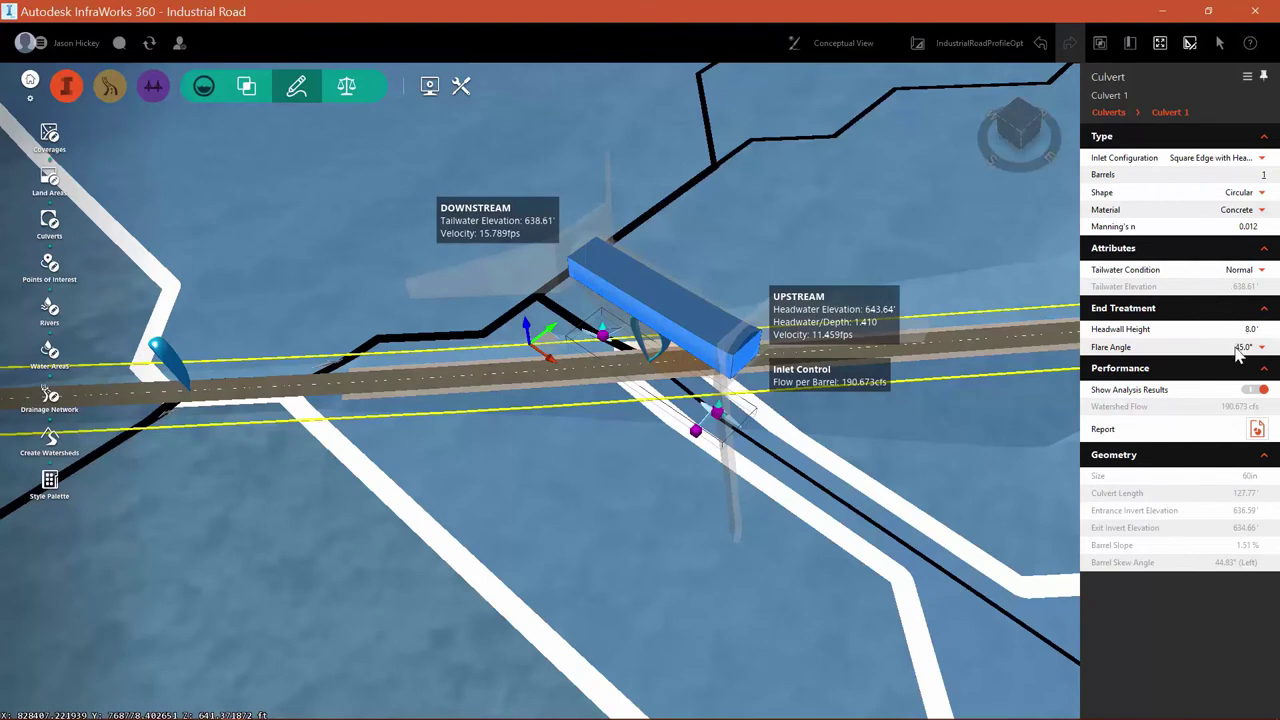
Generate the report for Culvert 1, review its calculations and water surface profile, and return to the model with the culvert deselected.
click(1257, 430)
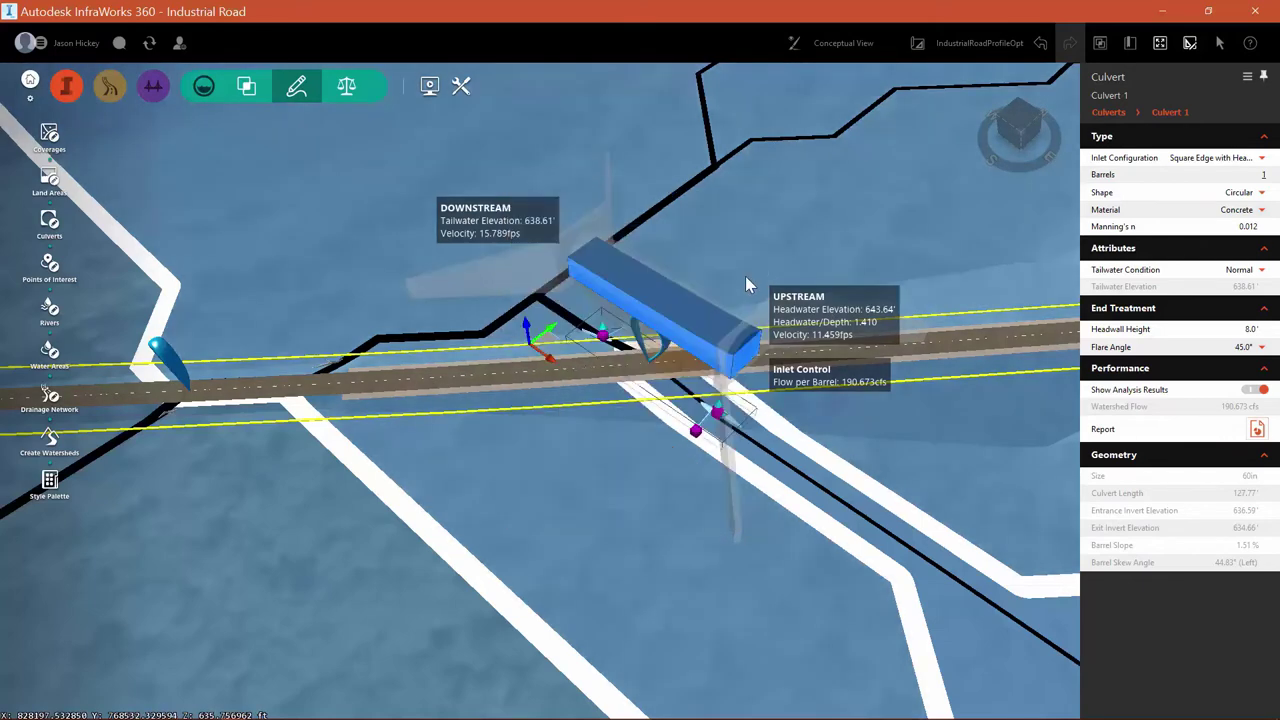
click(1258, 430)
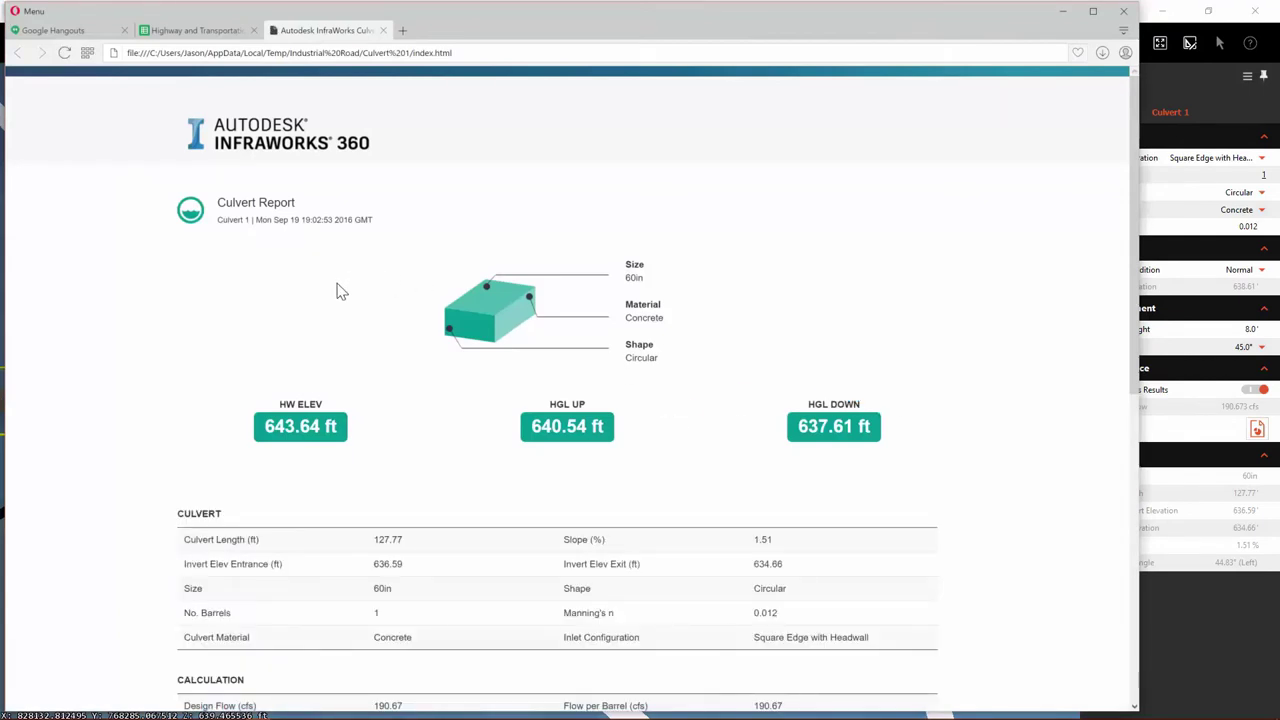
scroll(337, 291, down, 1)
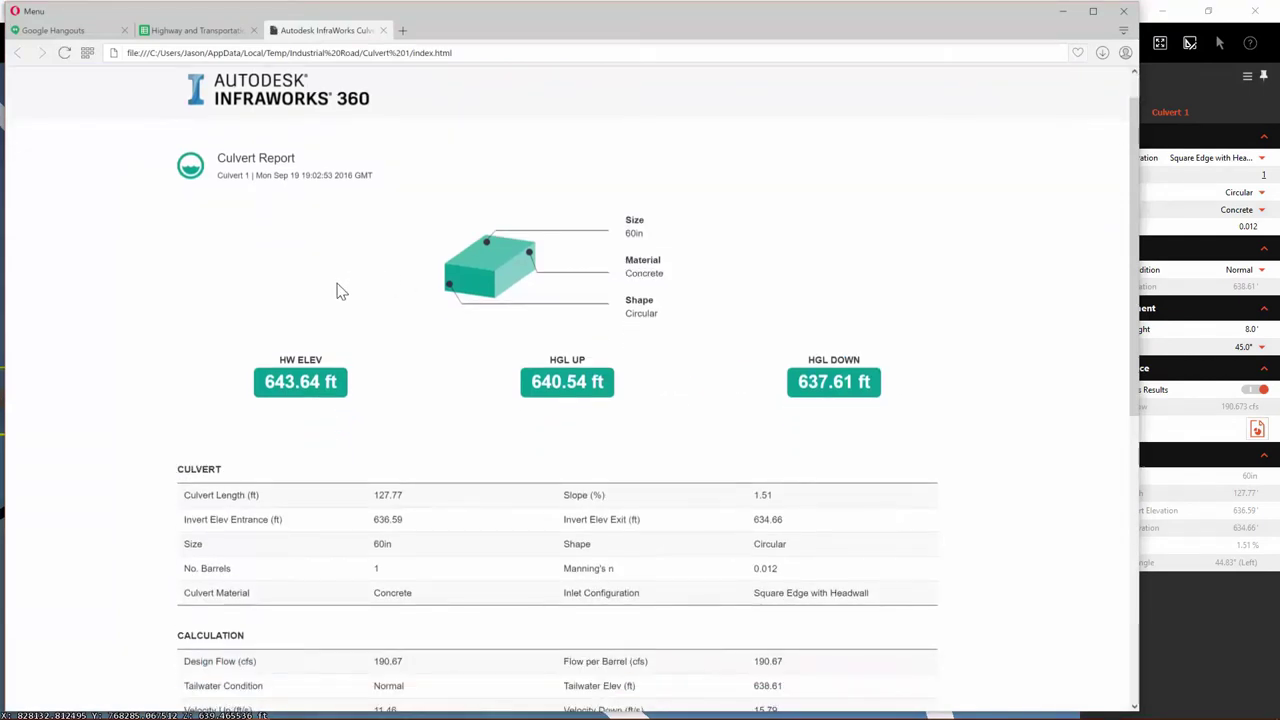
scroll(337, 291, down, 1)
scroll(337, 291, down, 1)
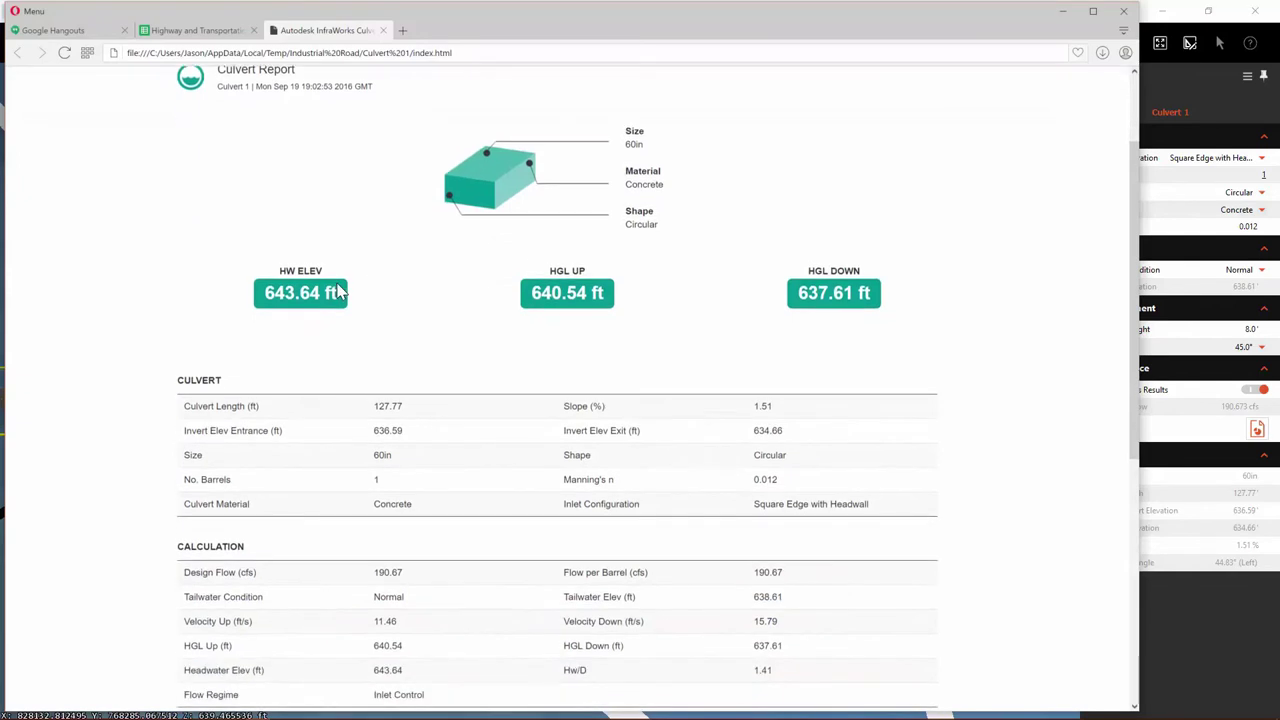
scroll(337, 291, down, 1)
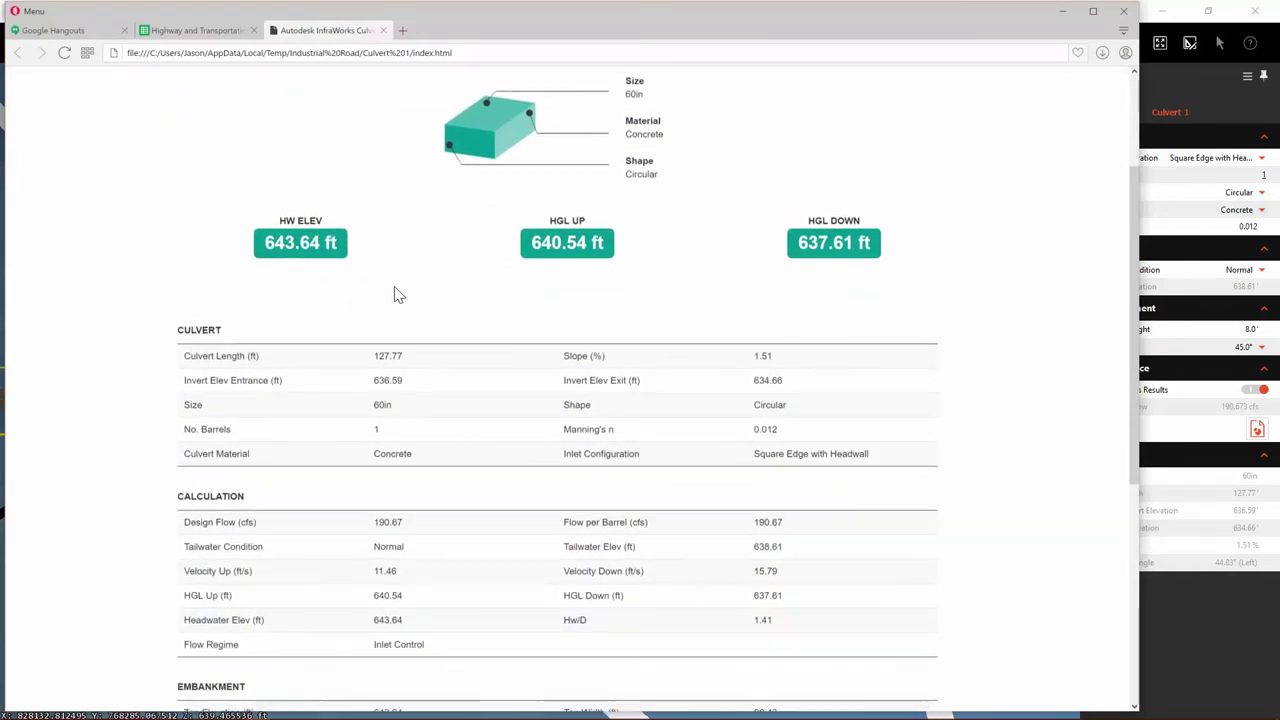
scroll(394, 293, down, 2)
scroll(394, 293, down, 4)
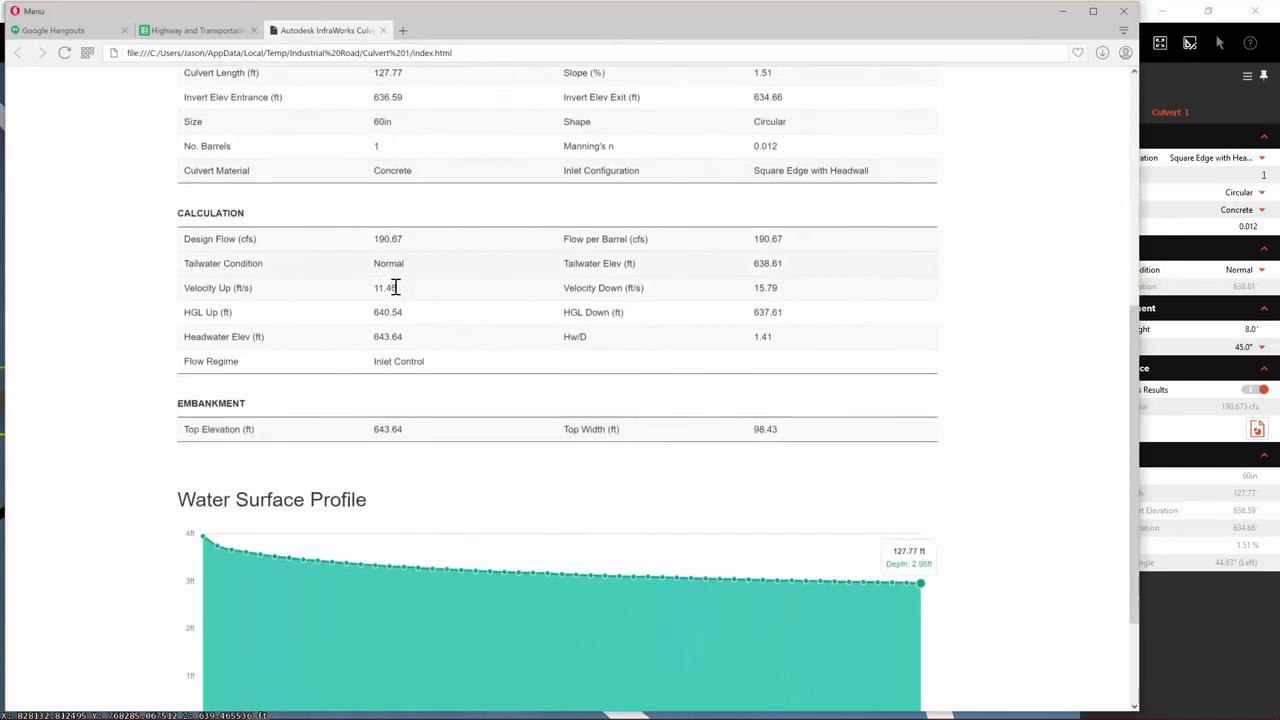
scroll(396, 292, down, 4)
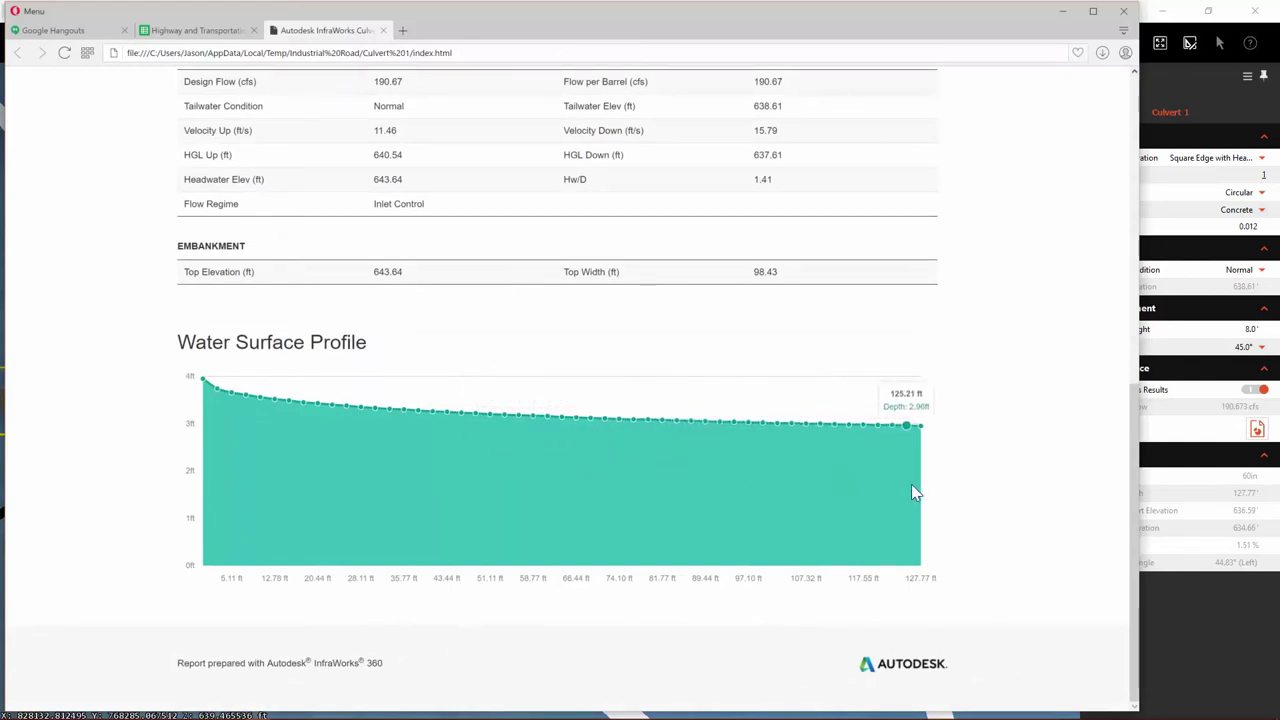
click(1062, 11)
scroll(651, 362, down, 6)
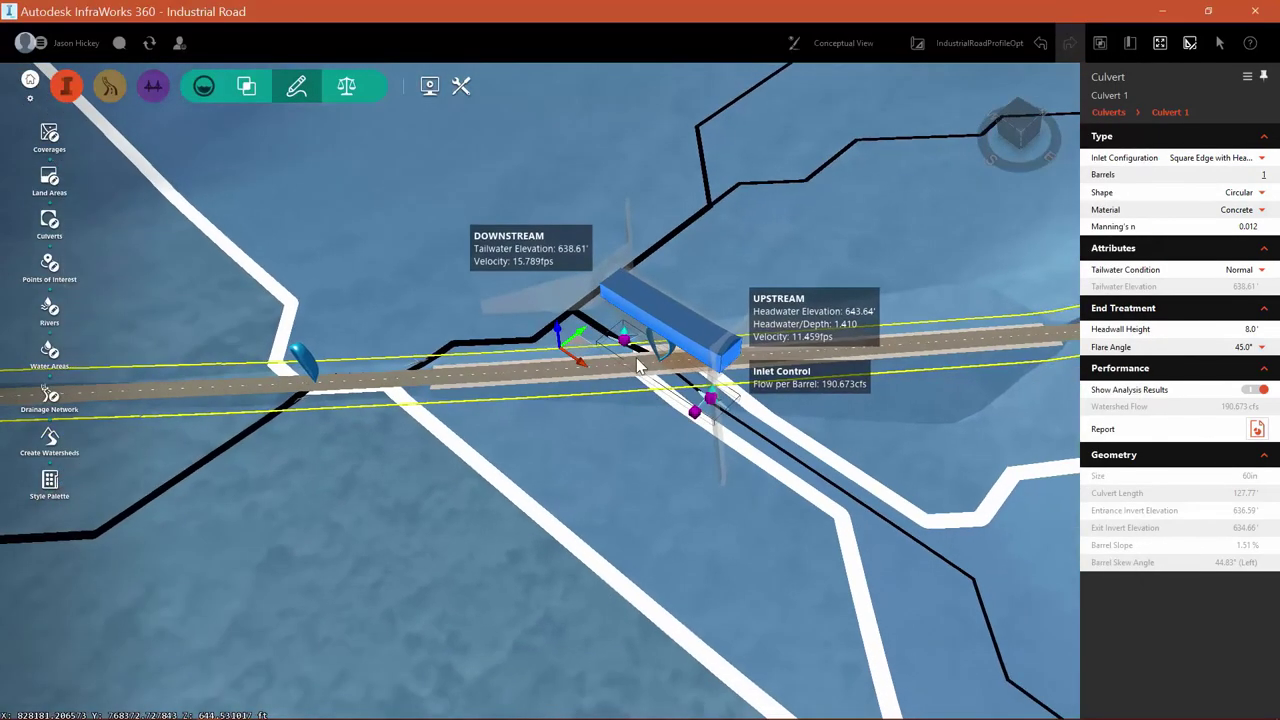
key(Escape)
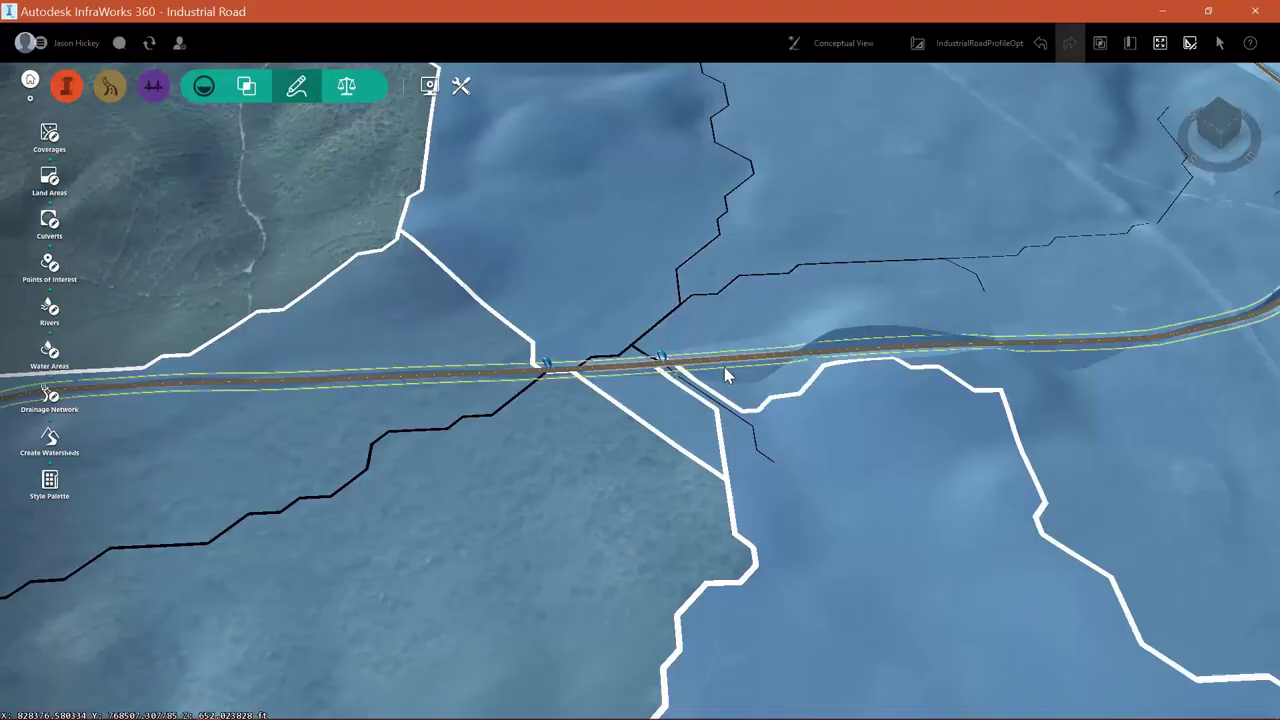